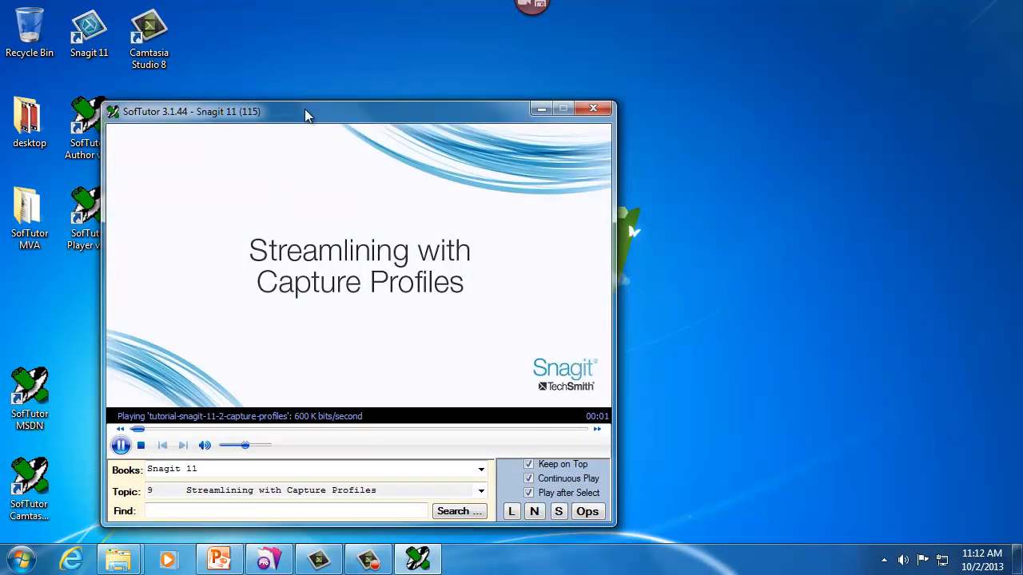
Pause the Snagit 11 tutorial video and move the player window clear of the desktop icons.
{"action": "left_click_drag", "start_coordinate": [304, 110], "coordinate": [406, 58]}
{"action": "left_click", "coordinate": [224, 393]}
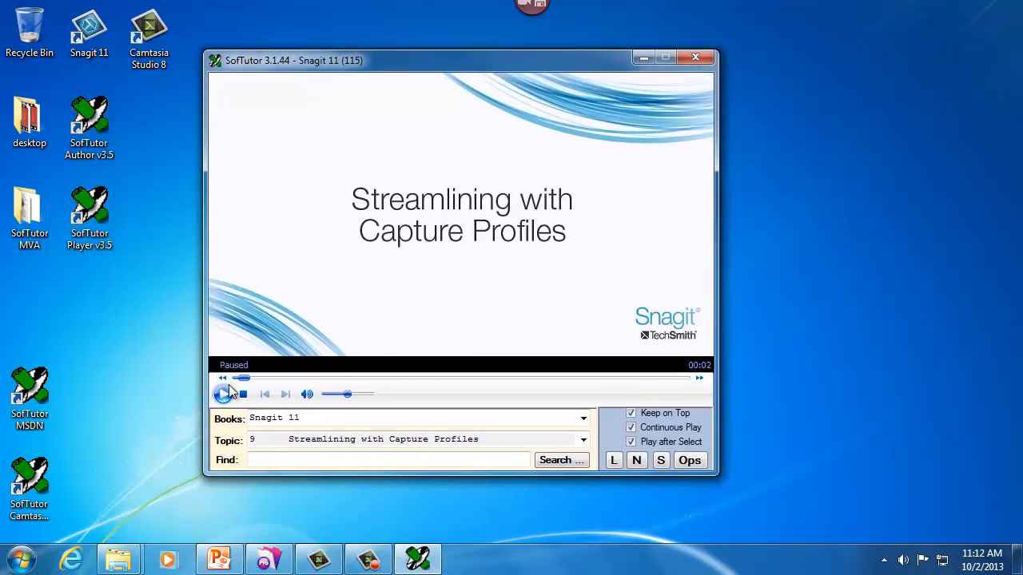
{"action": "left_click_drag", "start_coordinate": [353, 50], "coordinate": [699, 82]}
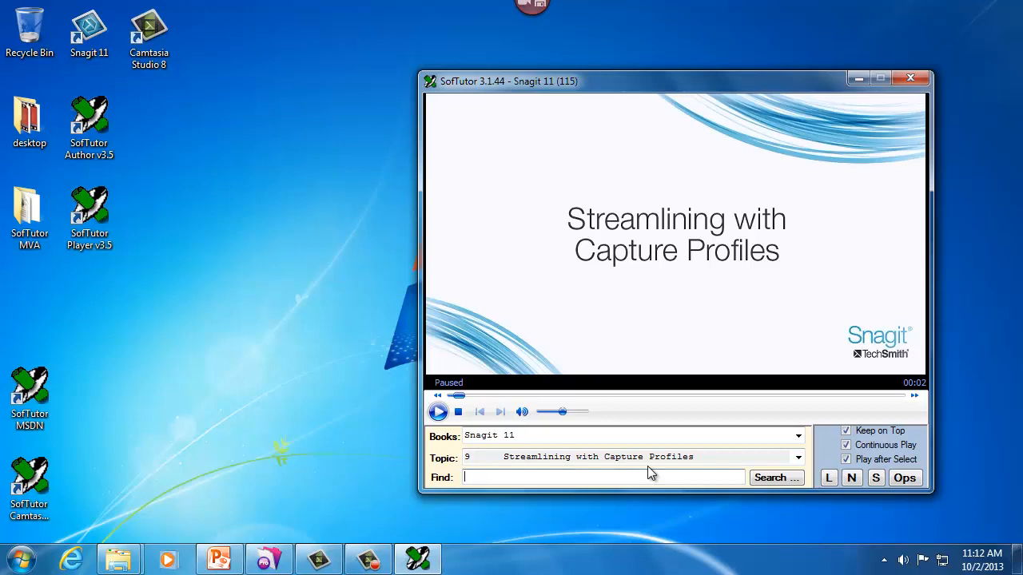
Search the tutorial index for "profile", open the "Create your own profile" entry and pause its playback.
{"action": "type", "text": "le"}
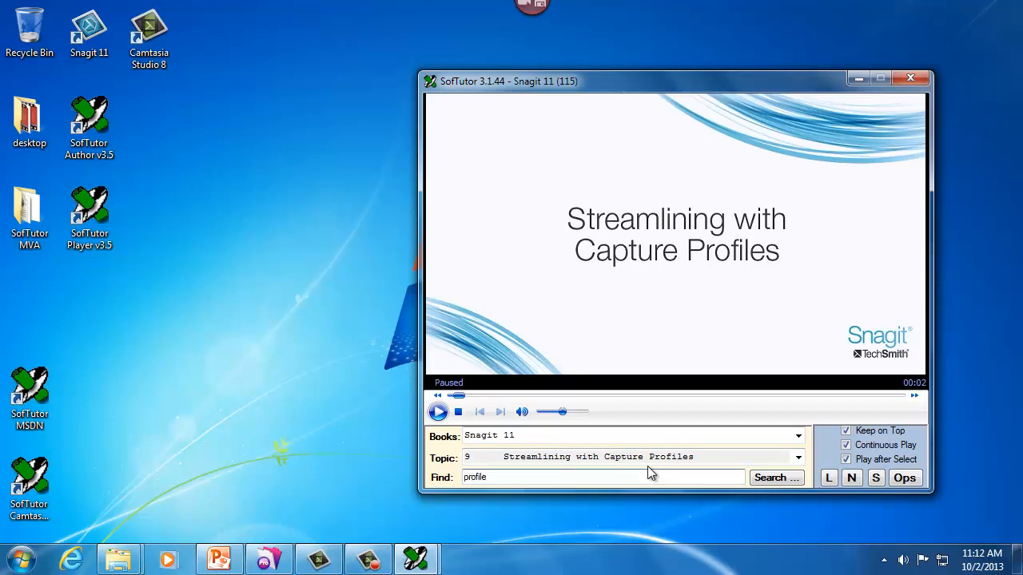
{"action": "key", "text": "Return"}
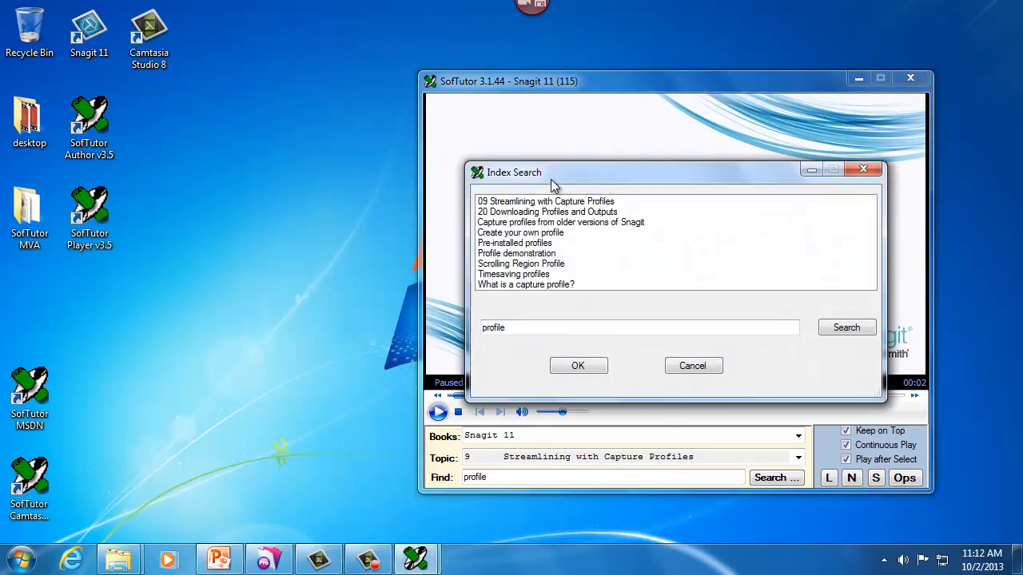
{"action": "left_click", "coordinate": [537, 233]}
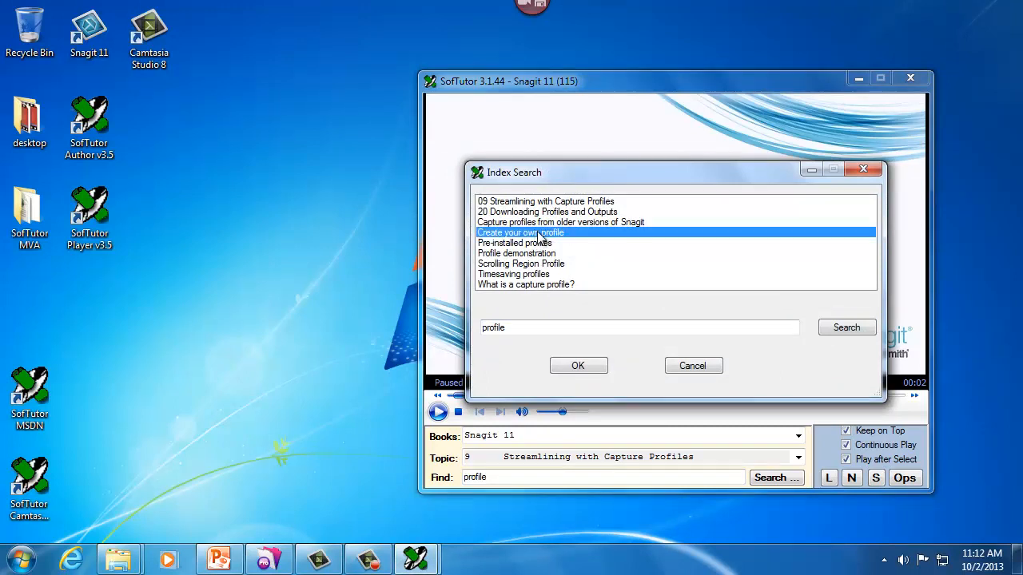
{"action": "left_click", "coordinate": [582, 366]}
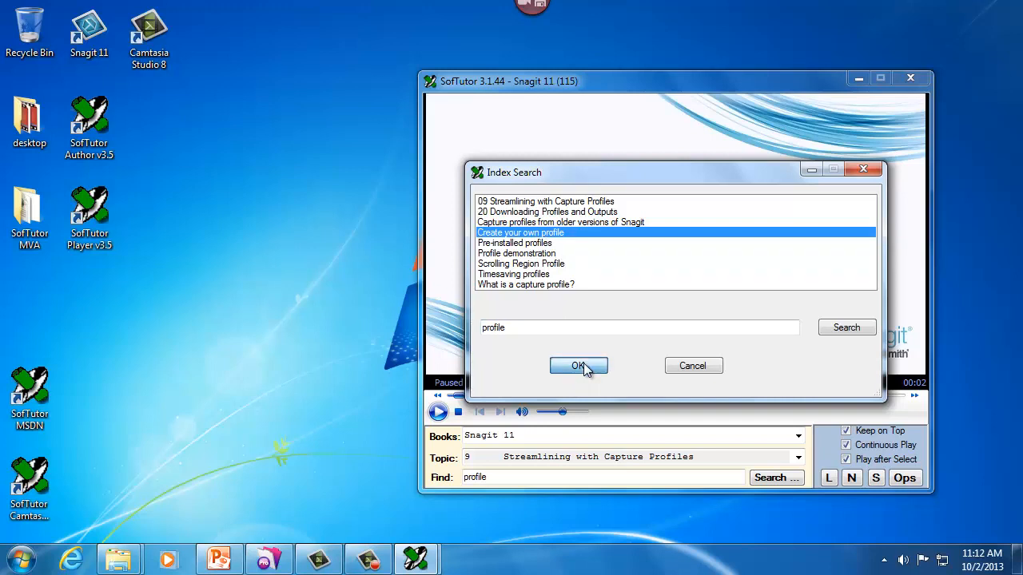
{"action": "left_click", "coordinate": [438, 412]}
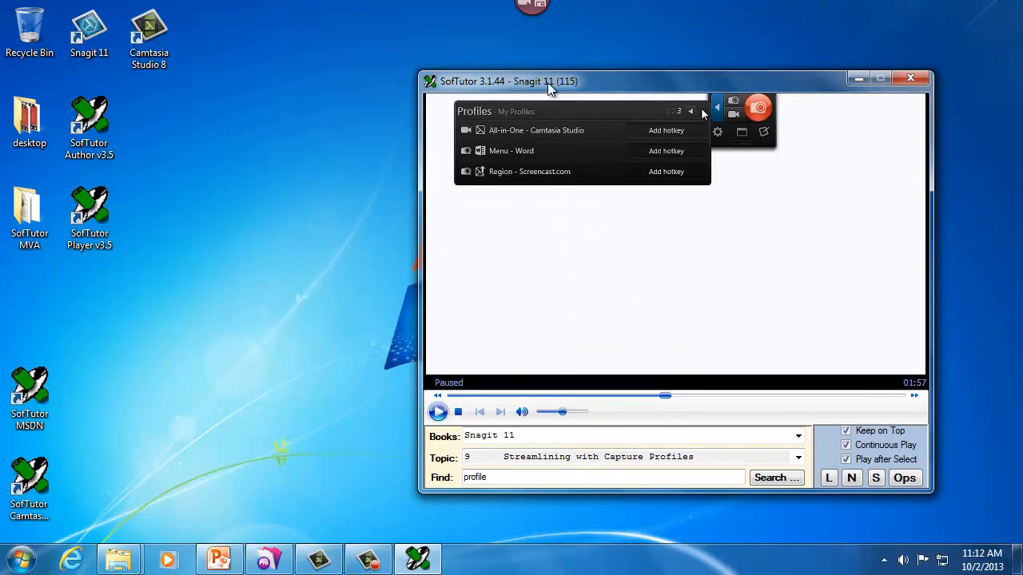
Move the tutorial player farther toward the desktop's corner and resume the video at a higher volume.
{"action": "left_click_drag", "start_coordinate": [548, 88], "coordinate": [629, 131]}
{"action": "mouse_move", "coordinate": [508, 31]}
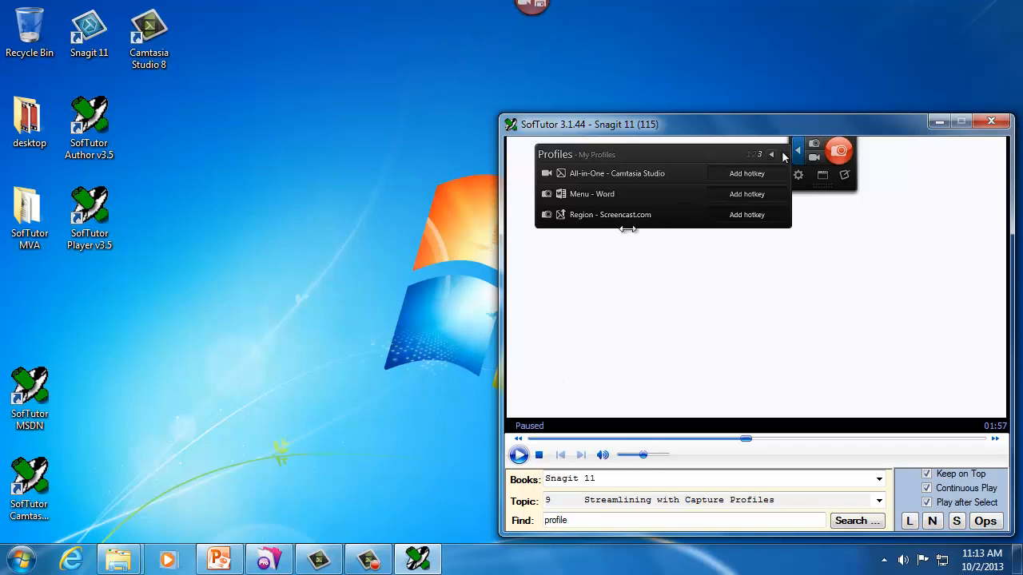
{"action": "left_click", "coordinate": [518, 455]}
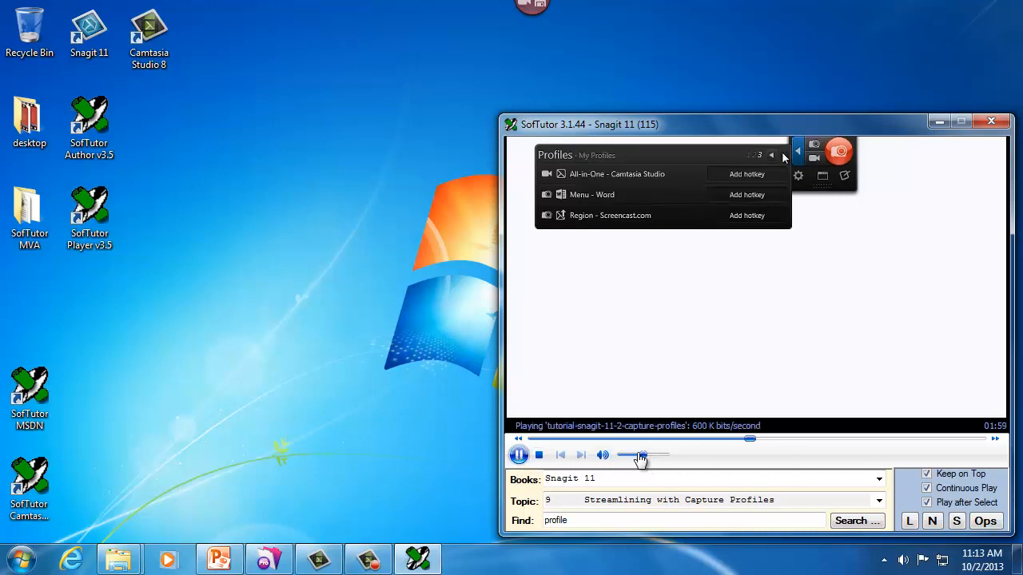
{"action": "left_click_drag", "start_coordinate": [643, 455], "coordinate": [664, 454]}
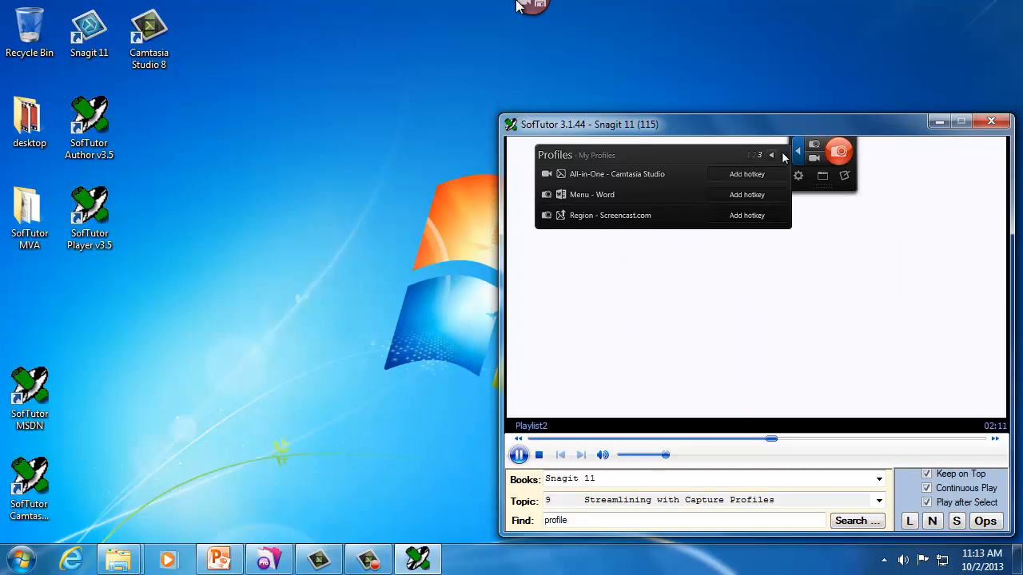
Open Snagit's main window from its OneClick capture bar and place it beside the tutorial player.
{"action": "mouse_move", "coordinate": [529, 9]}
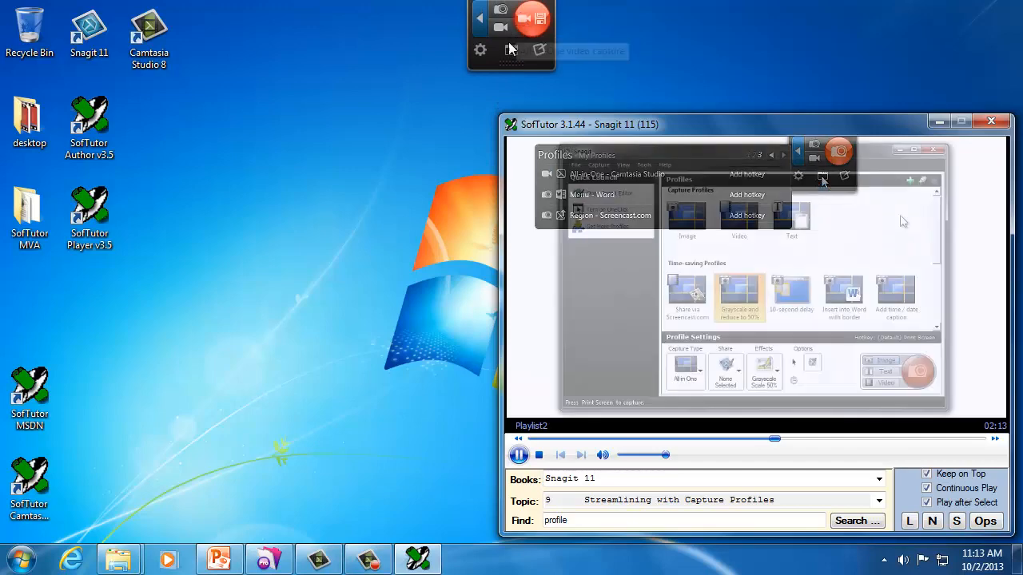
{"action": "left_click", "coordinate": [510, 50]}
{"action": "left_click_drag", "start_coordinate": [478, 75], "coordinate": [320, 63]}
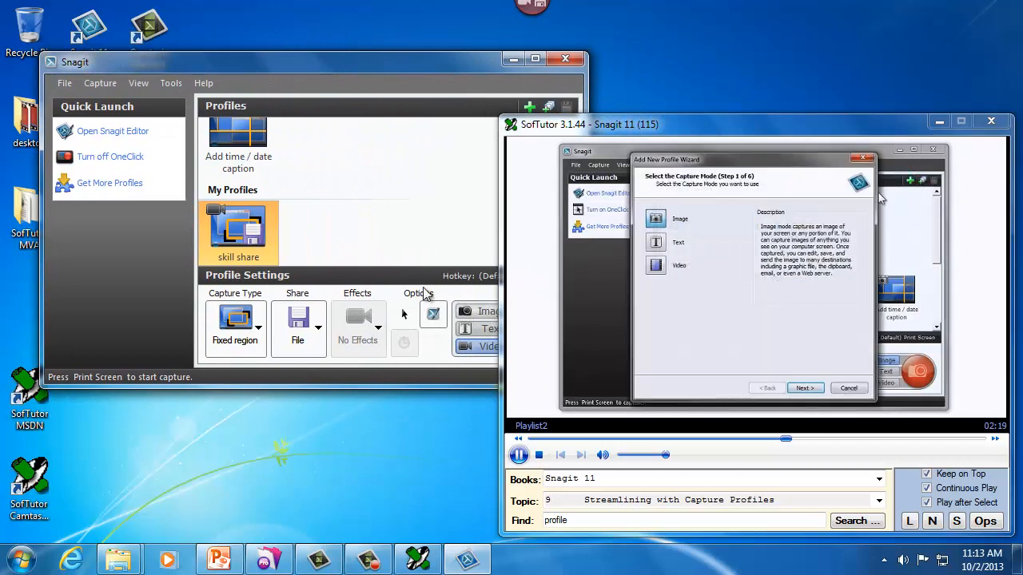
Start the Add New Profile Wizard and choose Video as the capture mode, continuing to the capture type step.
{"action": "left_click", "coordinate": [548, 106]}
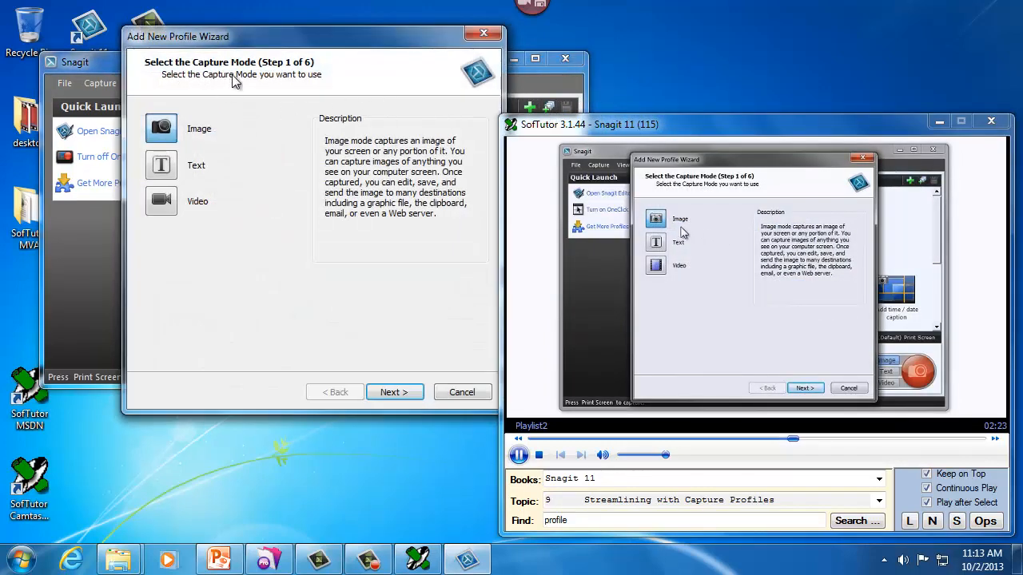
{"action": "left_click_drag", "start_coordinate": [243, 46], "coordinate": [176, 25]}
{"action": "left_click", "coordinate": [95, 180]}
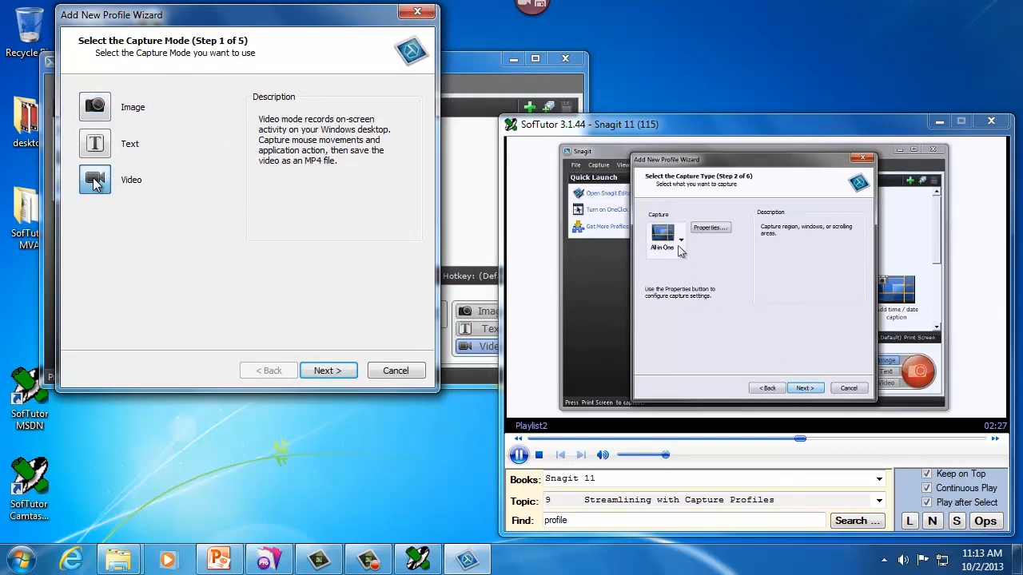
{"action": "left_click", "coordinate": [319, 376]}
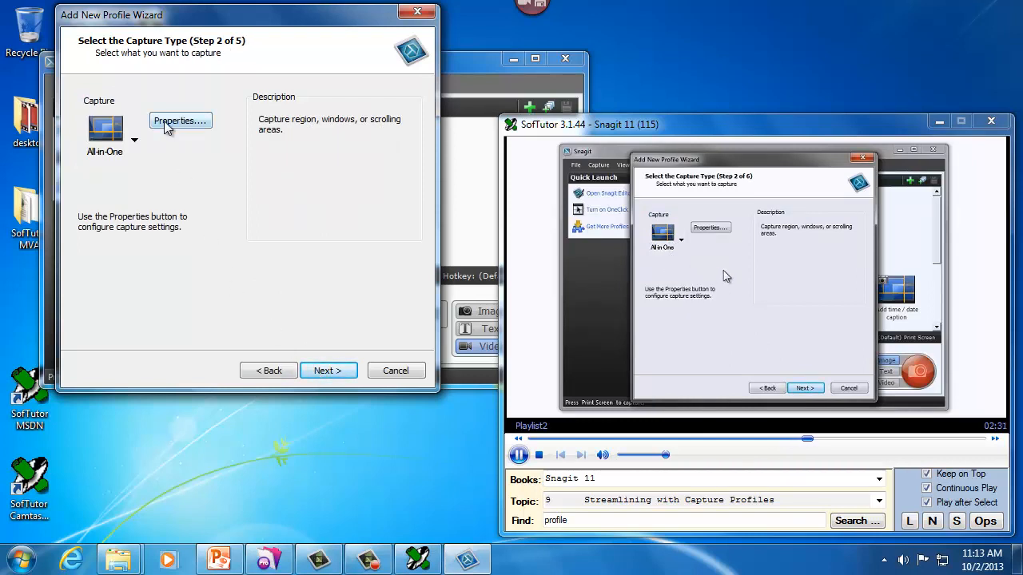
Pause the tutorial video and set the new profile's capture type to Fixed Region.
{"action": "left_click", "coordinate": [519, 455]}
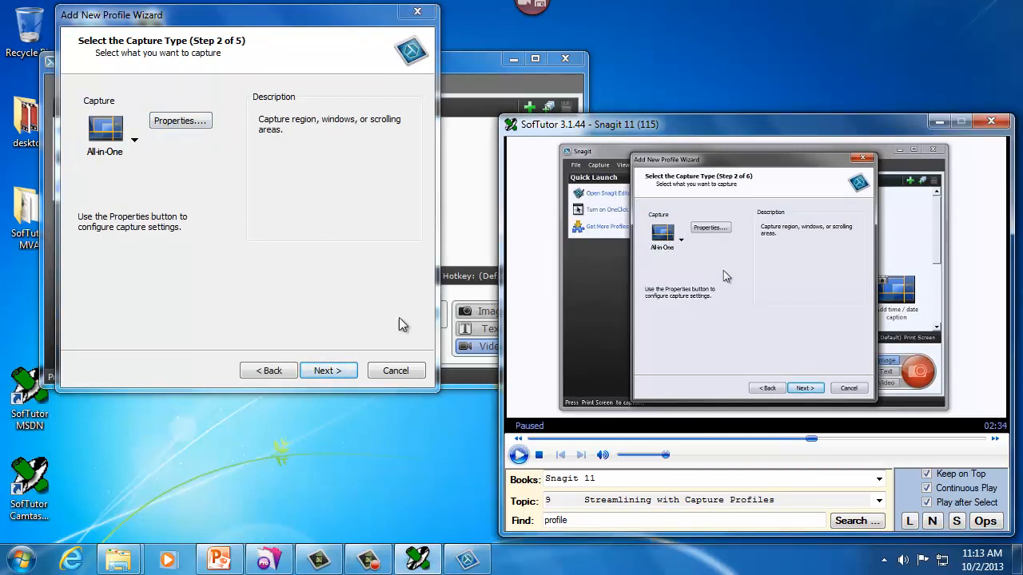
{"action": "left_click", "coordinate": [135, 141]}
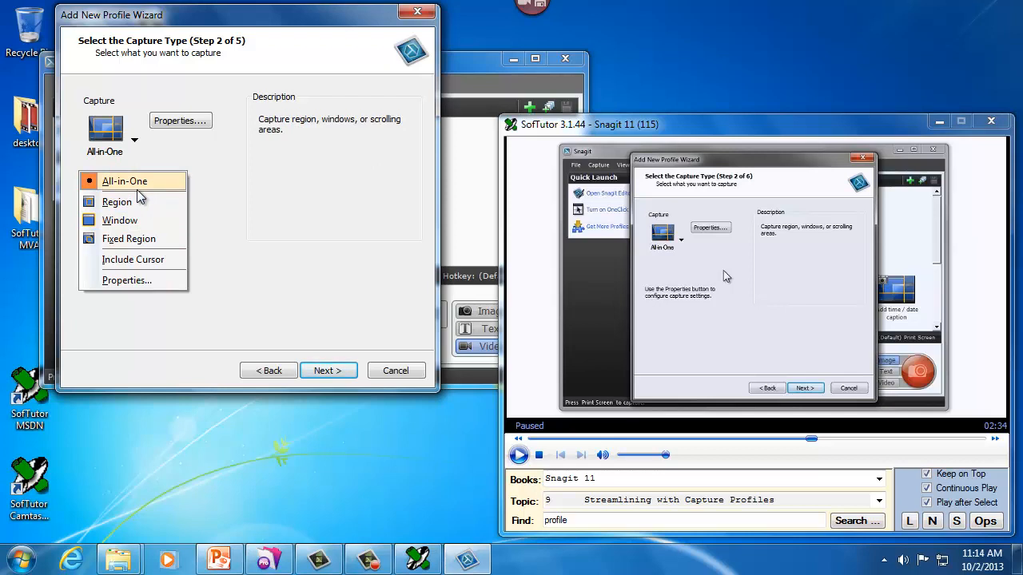
{"action": "left_click", "coordinate": [145, 242]}
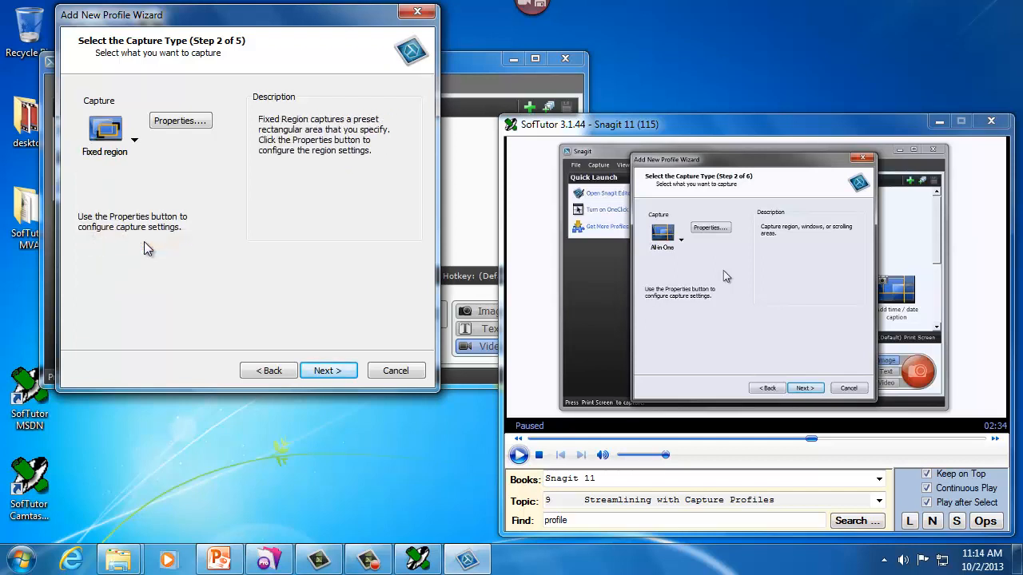
Open the Fixed Region capture properties and set the rectangle width to 640 pixels.
{"action": "left_click", "coordinate": [173, 124]}
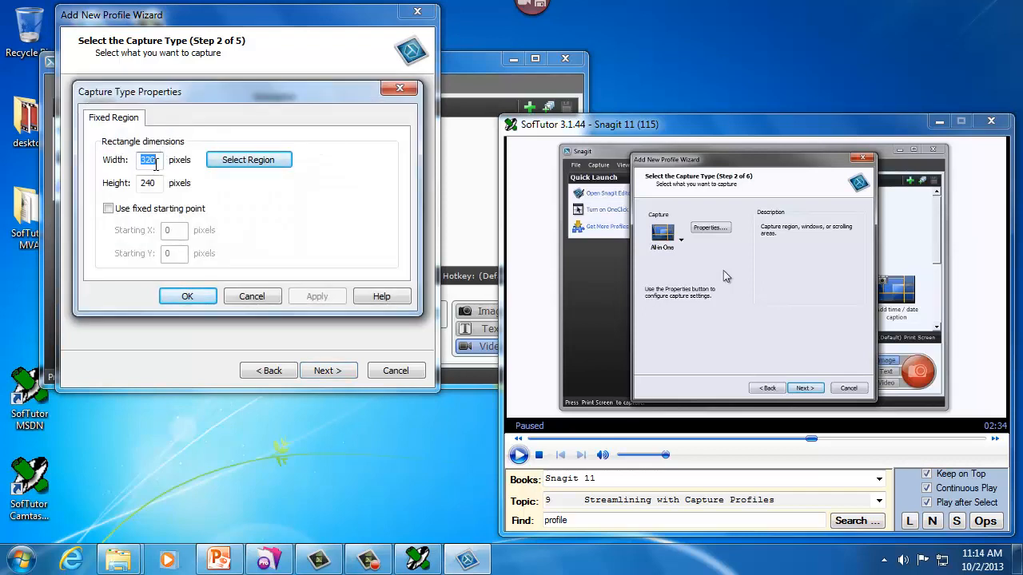
{"action": "left_click_drag", "start_coordinate": [156, 159], "coordinate": [118, 162]}
{"action": "left_click", "coordinate": [157, 160]}
{"action": "left_click_drag", "start_coordinate": [157, 160], "coordinate": [118, 164]}
{"action": "type", "text": "6"}
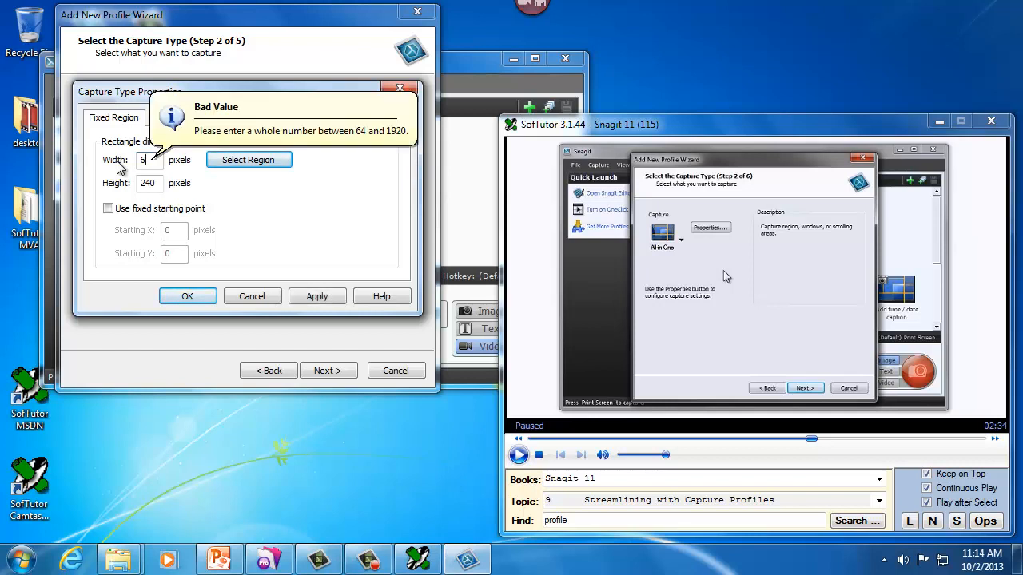
{"action": "type", "text": "40"}
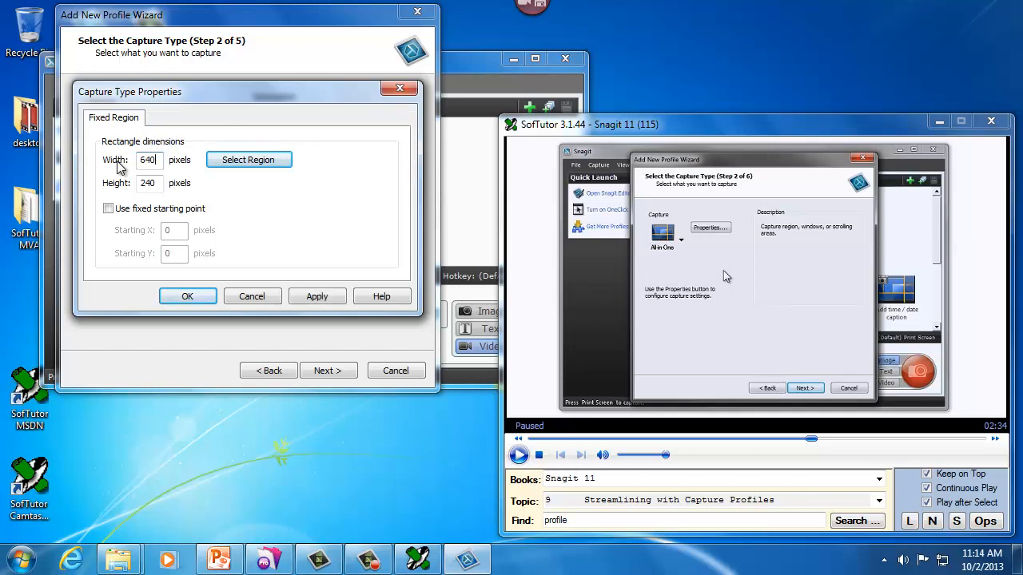
Set the fixed region's height to 480 pixels and apply the capture type properties.
{"action": "left_click_drag", "start_coordinate": [160, 183], "coordinate": [126, 183]}
{"action": "type", "text": "480"}
{"action": "left_click_drag", "start_coordinate": [194, 101], "coordinate": [185, 116]}
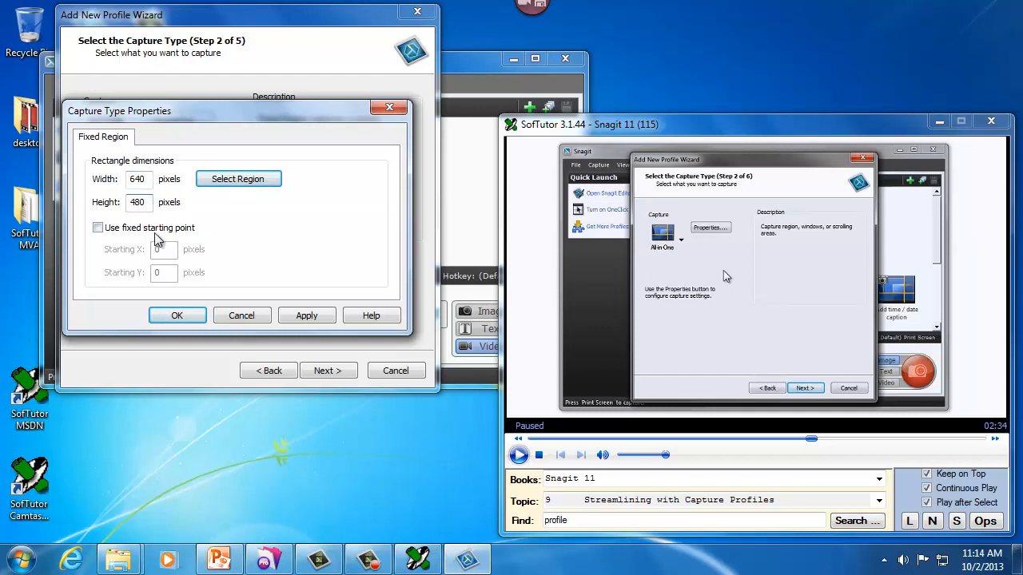
{"action": "left_click_drag", "start_coordinate": [137, 118], "coordinate": [157, 106]}
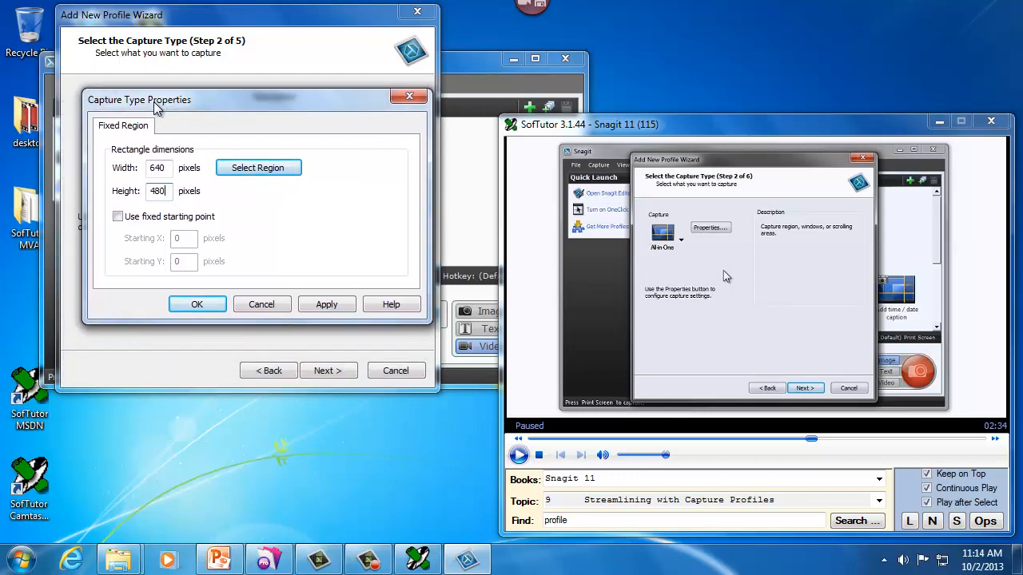
{"action": "left_click", "coordinate": [326, 303]}
{"action": "left_click", "coordinate": [202, 305]}
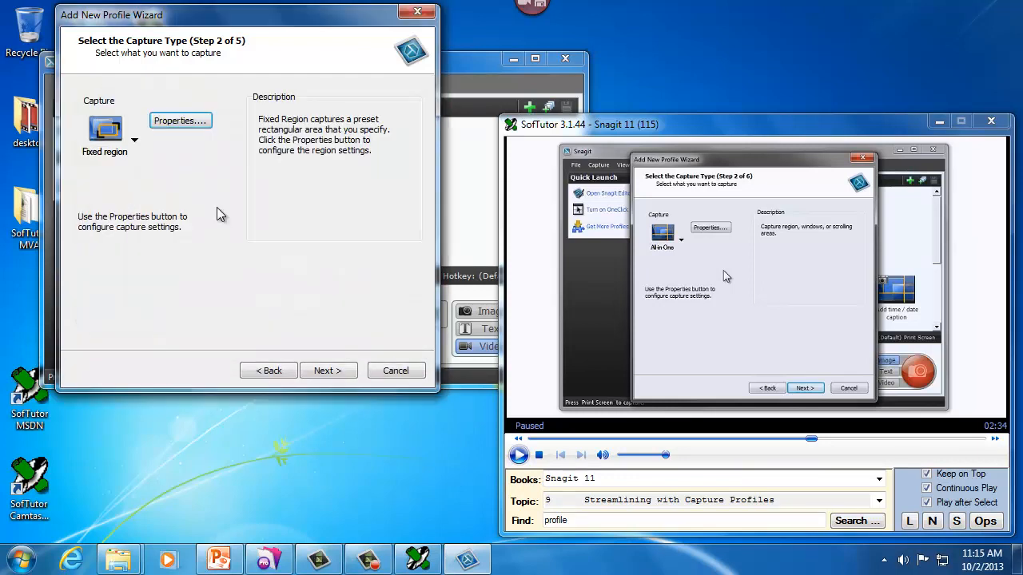
Follow the tutorial video to the wizard's sharing step and choose File as the share destination.
{"action": "left_click", "coordinate": [518, 455]}
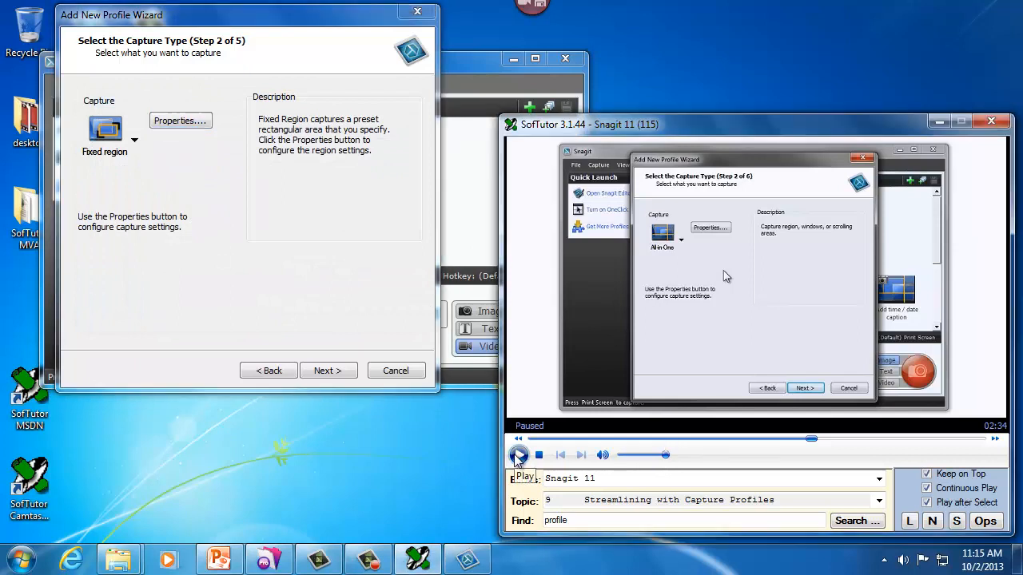
{"action": "left_click", "coordinate": [326, 371]}
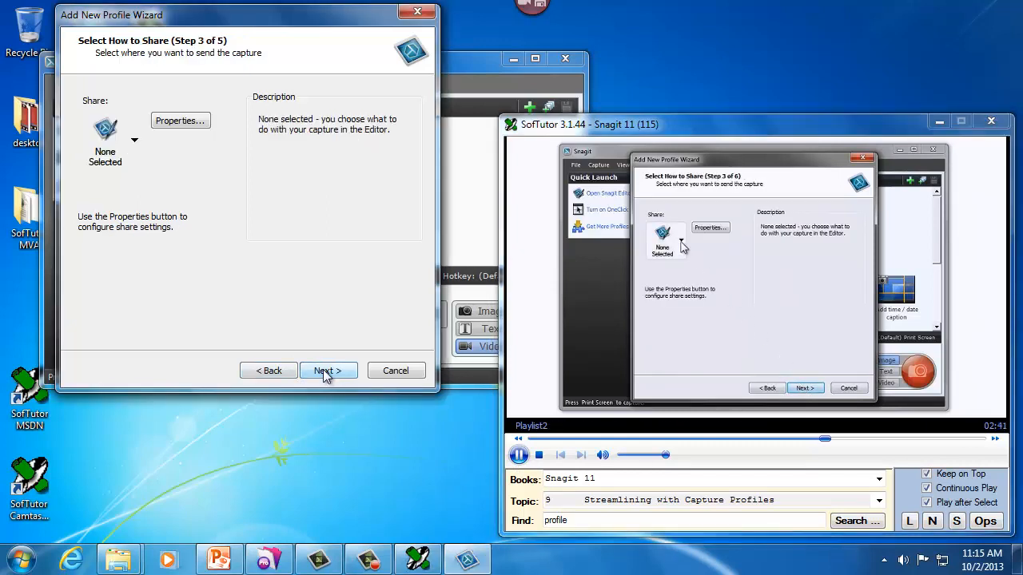
{"action": "left_click", "coordinate": [518, 455]}
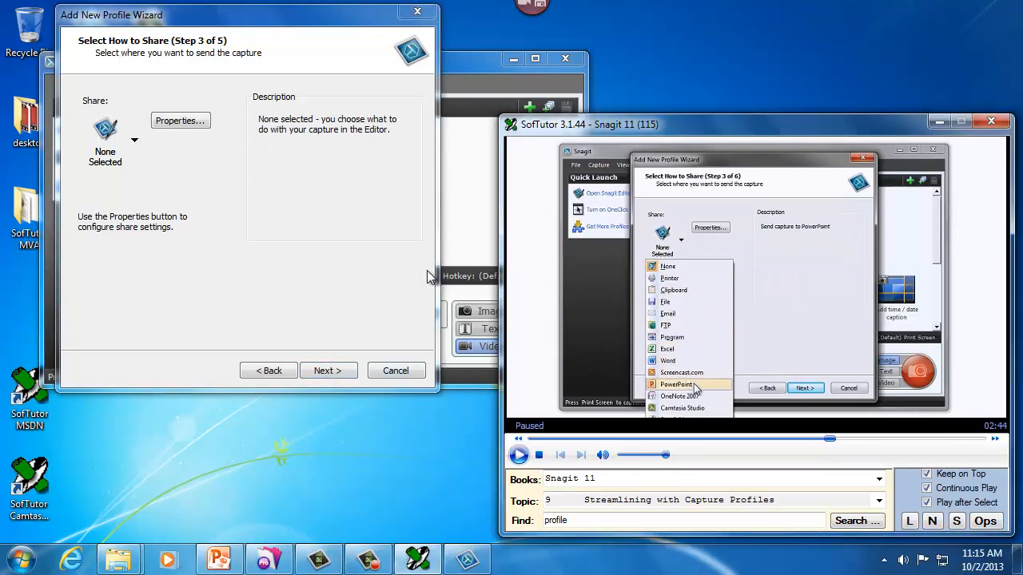
{"action": "left_click", "coordinate": [134, 141]}
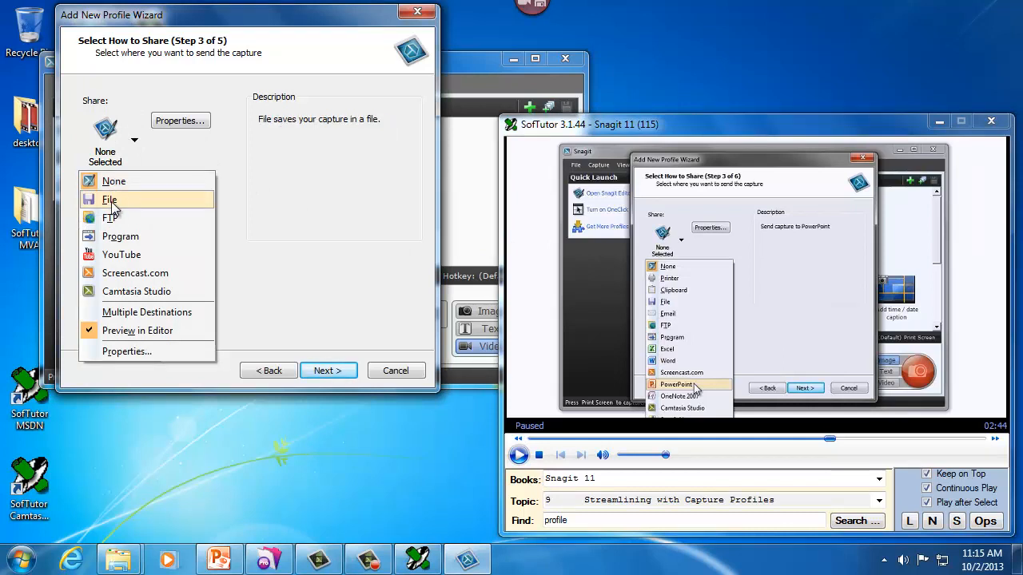
{"action": "left_click", "coordinate": [109, 200]}
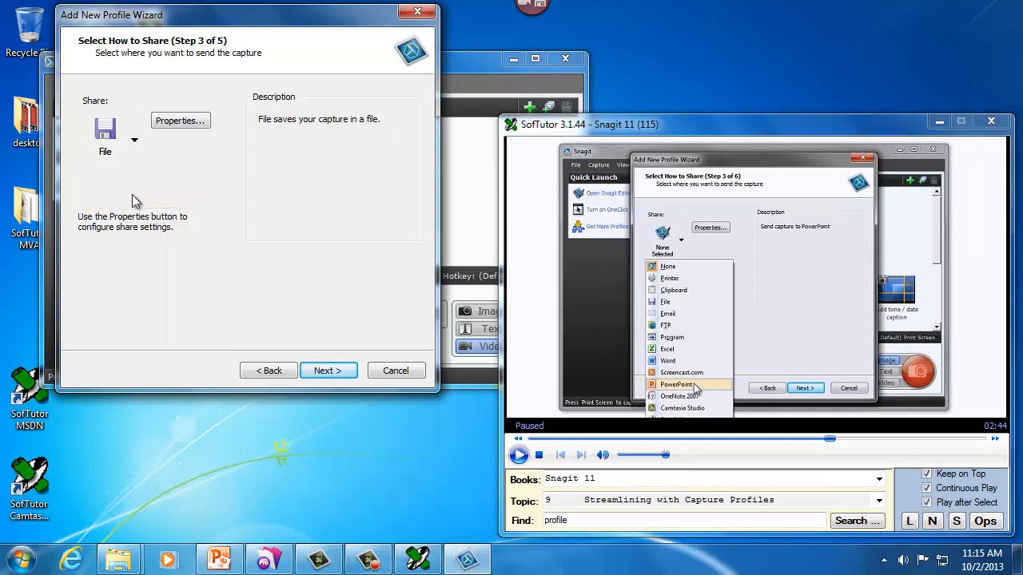
In the File share properties, choose to always use one folder and open the folder browser.
{"action": "left_click", "coordinate": [178, 120]}
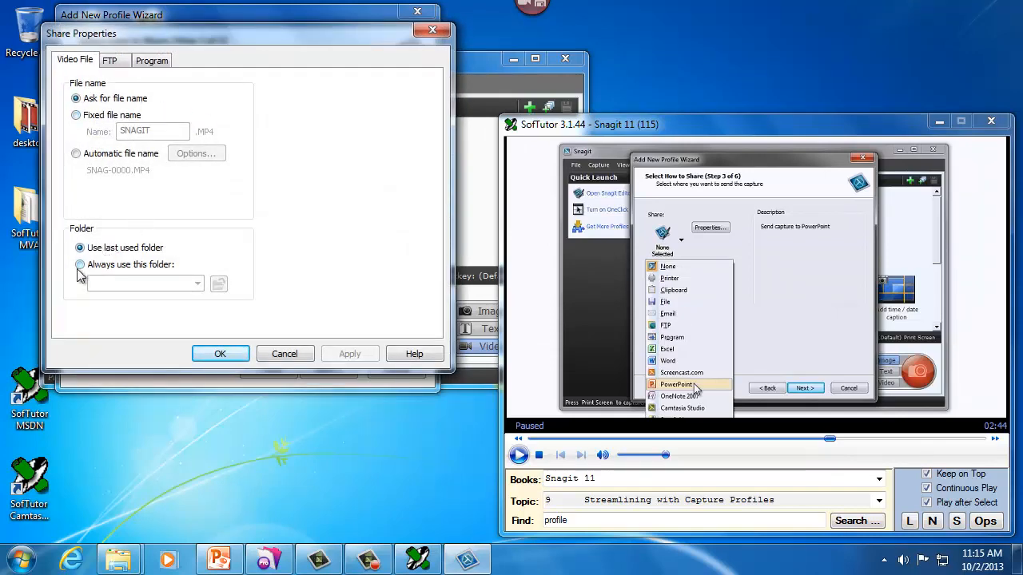
{"action": "left_click", "coordinate": [82, 264]}
{"action": "left_click", "coordinate": [218, 285]}
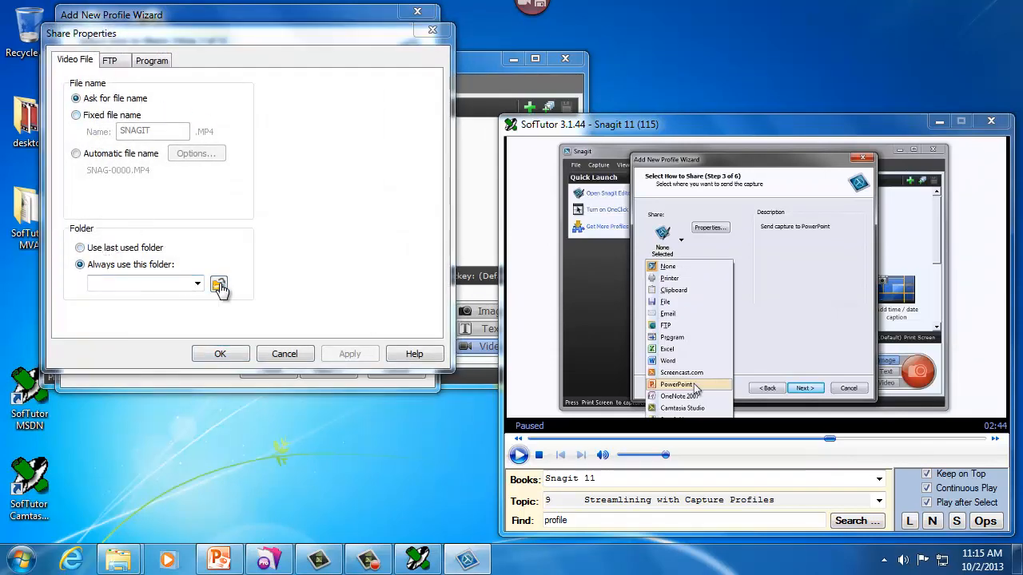
Browse the network to the SEAGATE-2GB-NAS drive and select its Public folder as the parent location.
{"action": "left_click_drag", "start_coordinate": [349, 165], "coordinate": [353, 233]}
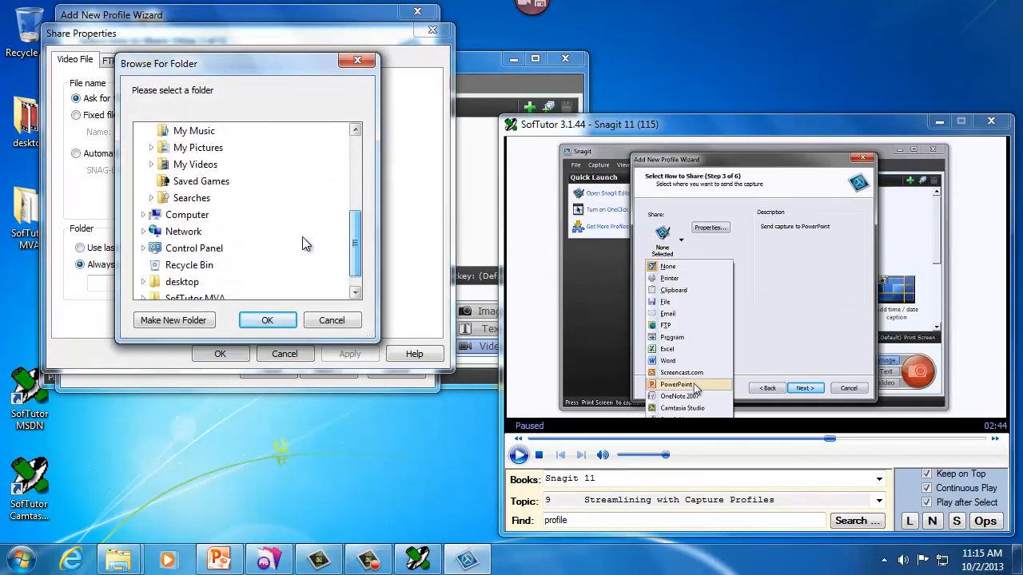
{"action": "left_click", "coordinate": [183, 232]}
{"action": "scroll", "coordinate": [229, 264], "scroll_direction": "up", "scroll_amount": 2}
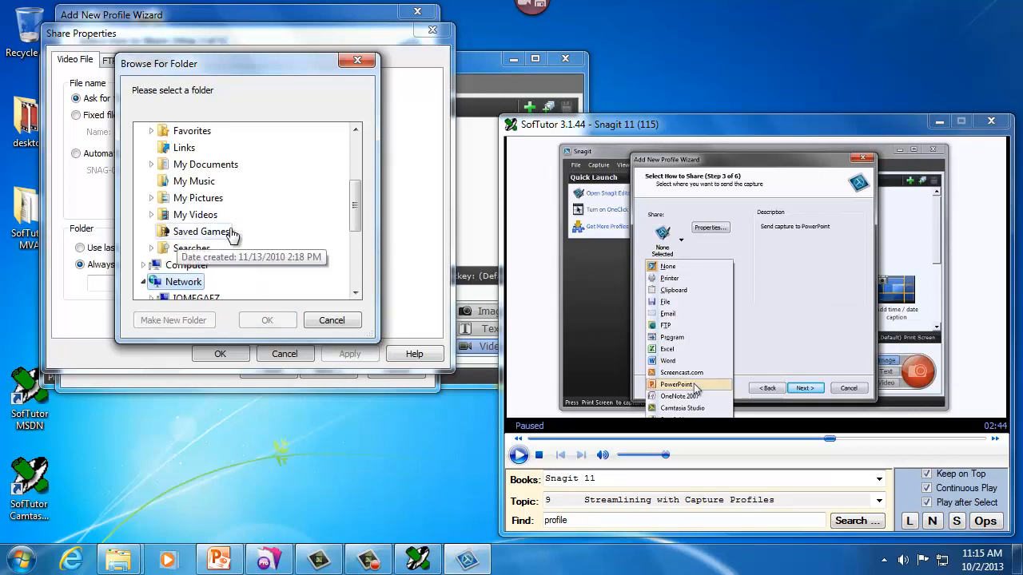
{"action": "left_click_drag", "start_coordinate": [354, 206], "coordinate": [354, 246]}
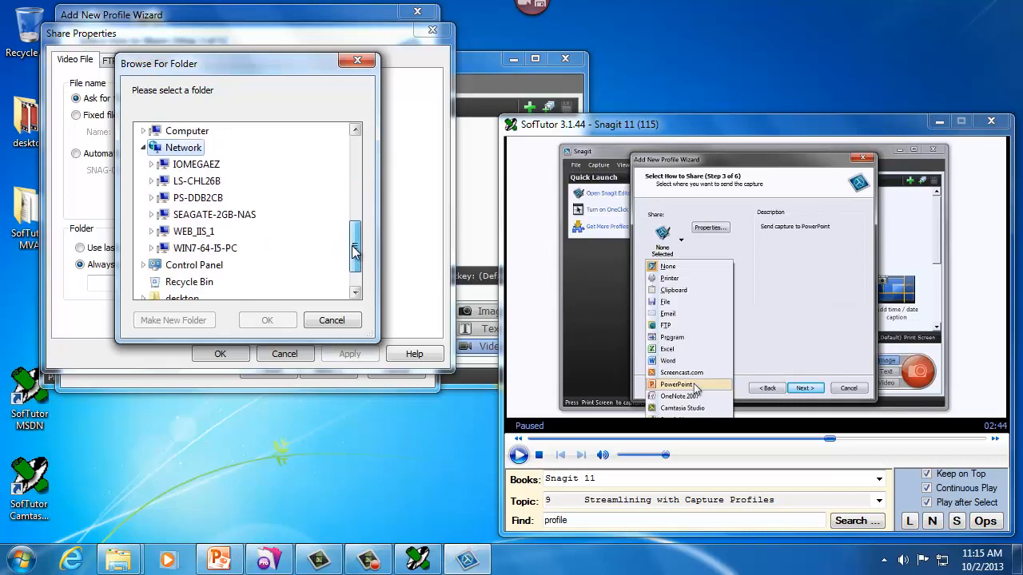
{"action": "left_click", "coordinate": [251, 216]}
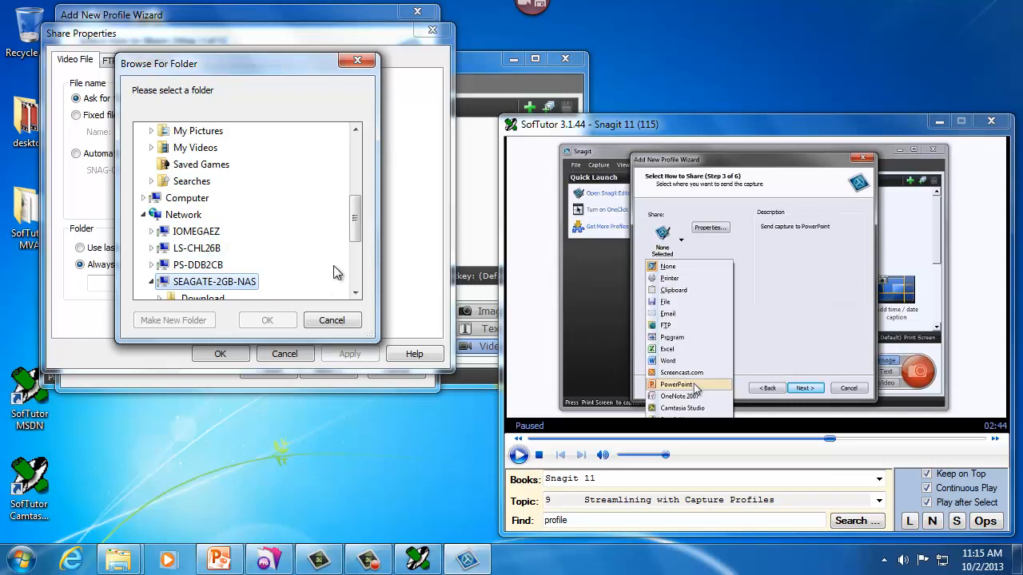
{"action": "scroll", "coordinate": [358, 264], "scroll_direction": "down", "scroll_amount": 2}
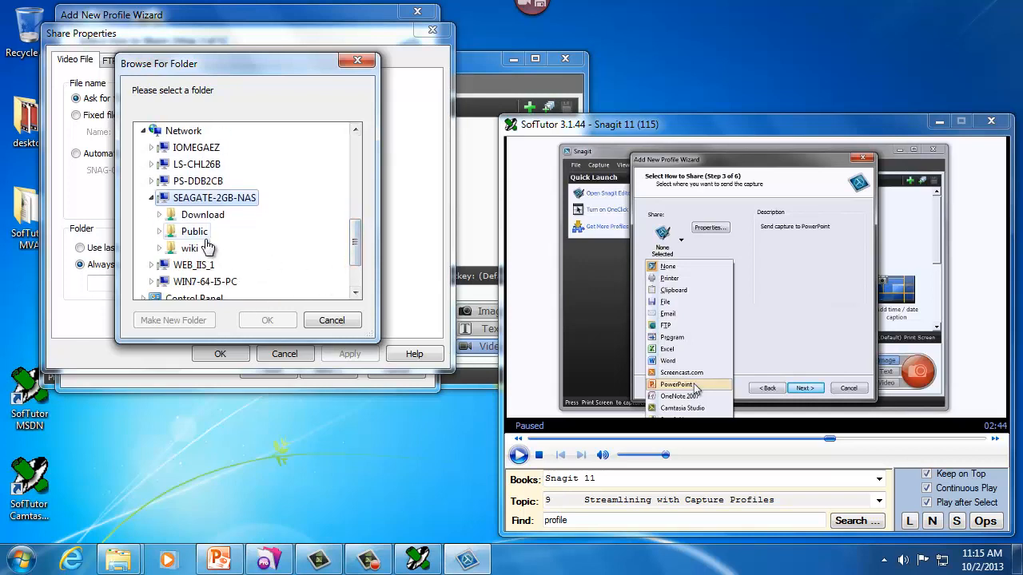
{"action": "left_click", "coordinate": [195, 236]}
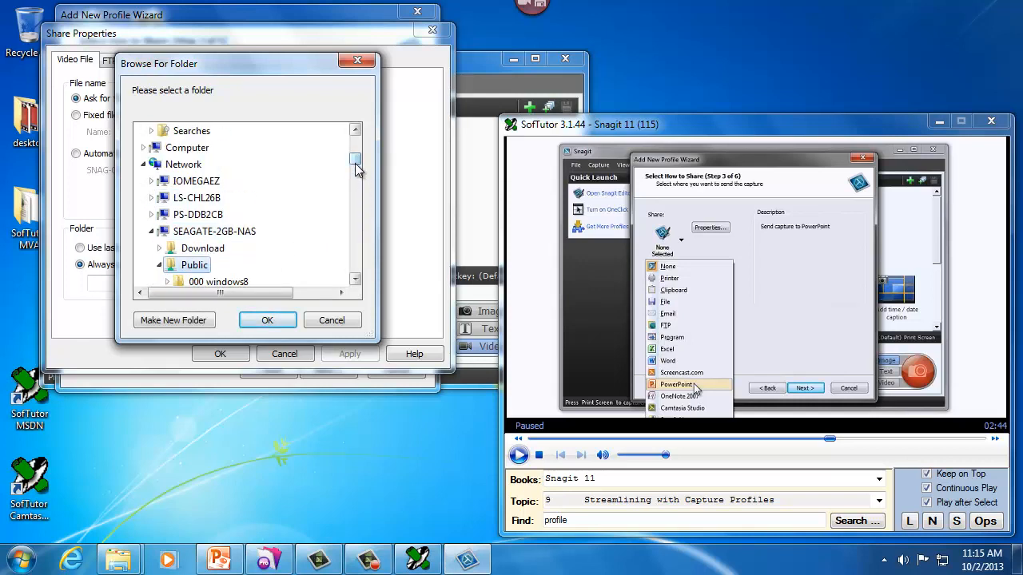
Create a folder named Skill Sharing inside Public and choose it as the fixed save folder.
{"action": "left_click_drag", "start_coordinate": [356, 161], "coordinate": [359, 186]}
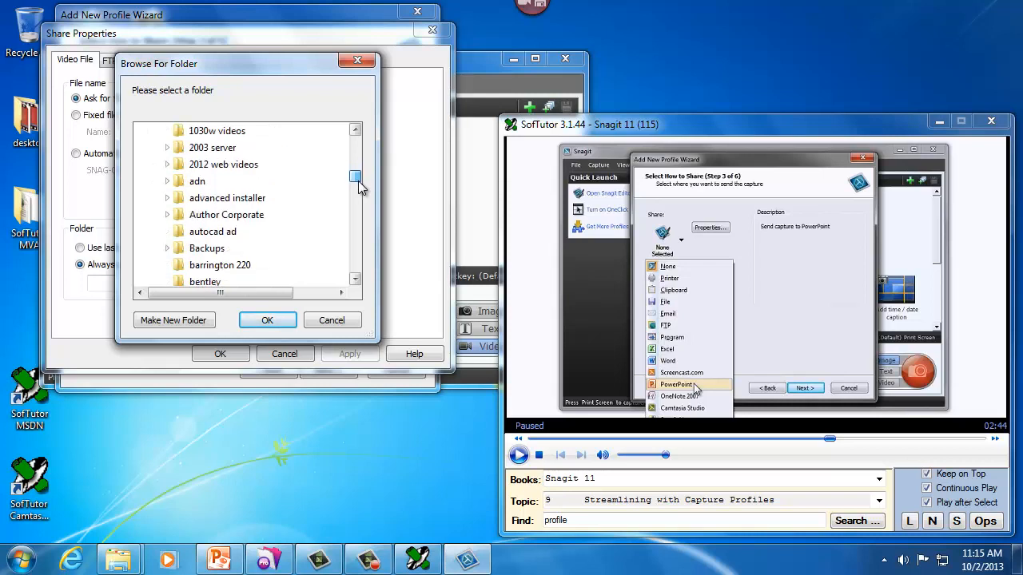
{"action": "left_click", "coordinate": [192, 320]}
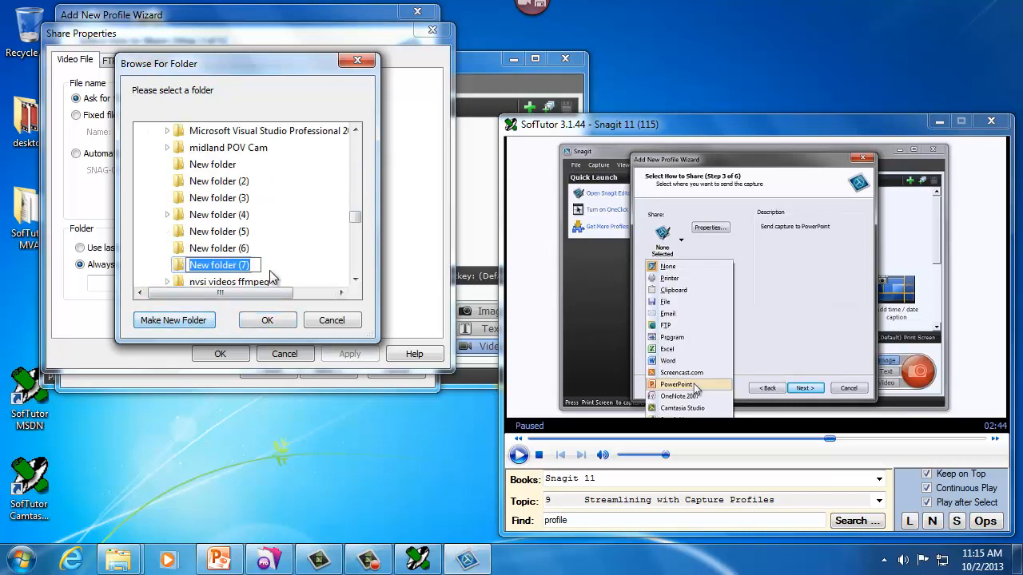
{"action": "type", "text": "Skill"}
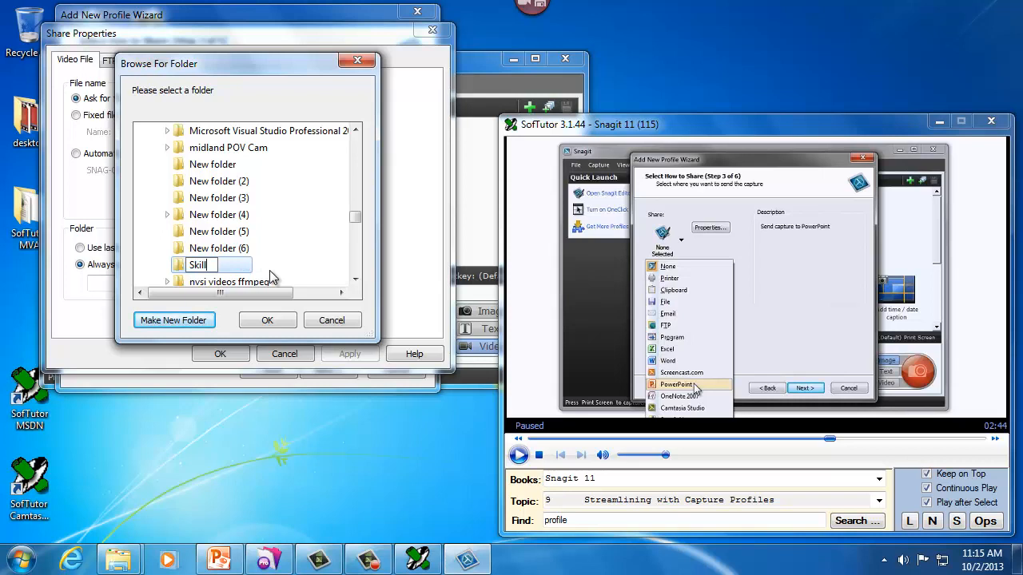
{"action": "type", "text": " Sharing"}
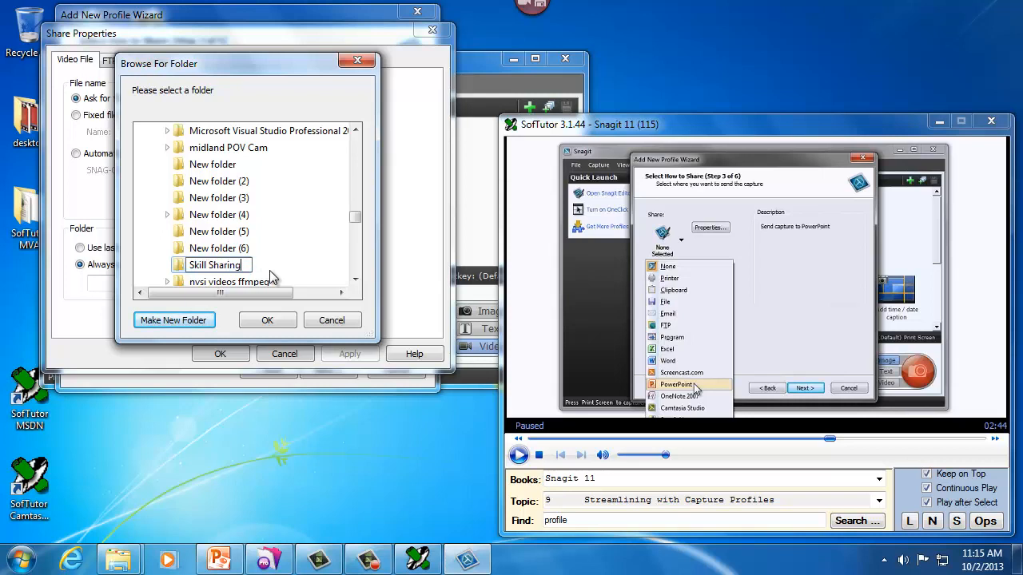
{"action": "left_click", "coordinate": [267, 320]}
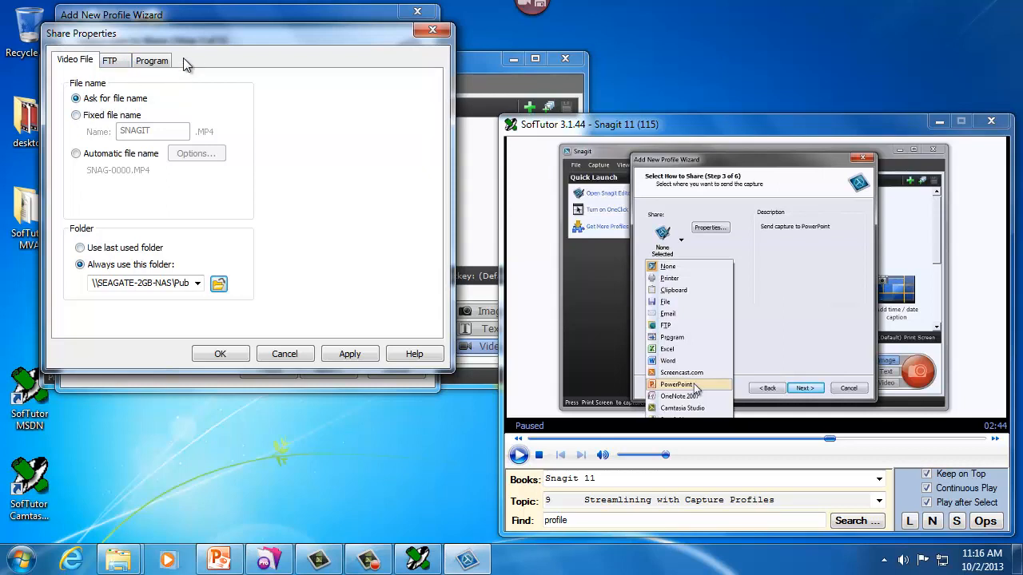
Move the Share Properties dialog clear of the wizard, apply the folder setting and close the dialog.
{"action": "left_click_drag", "start_coordinate": [192, 35], "coordinate": [218, 94]}
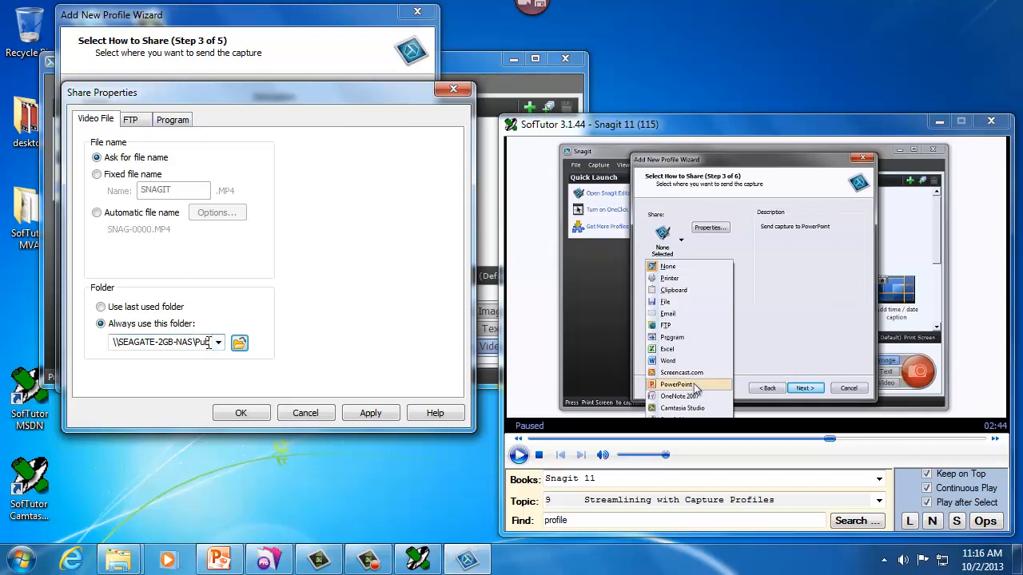
{"action": "left_click_drag", "start_coordinate": [229, 102], "coordinate": [242, 124]}
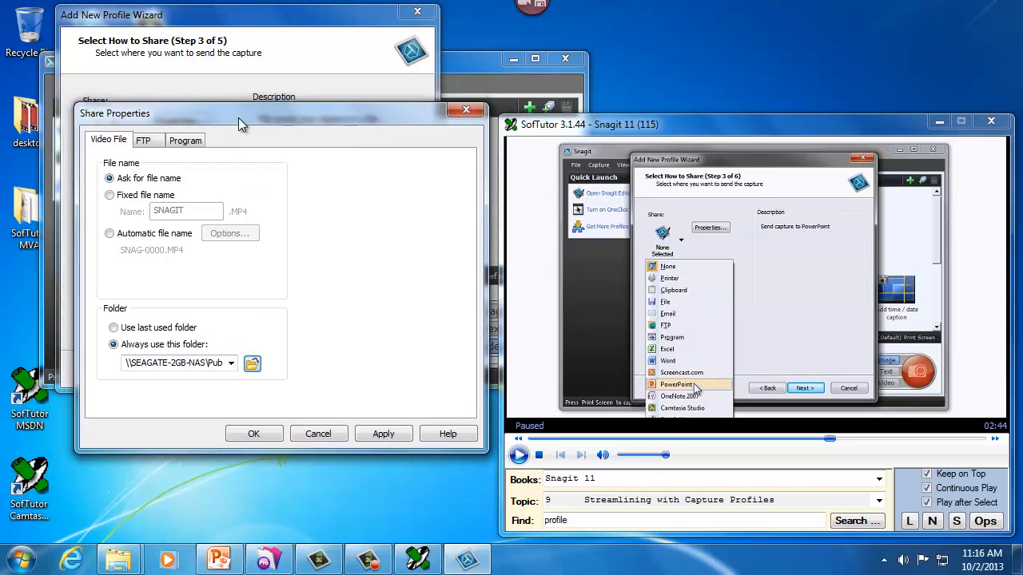
{"action": "left_click", "coordinate": [392, 436]}
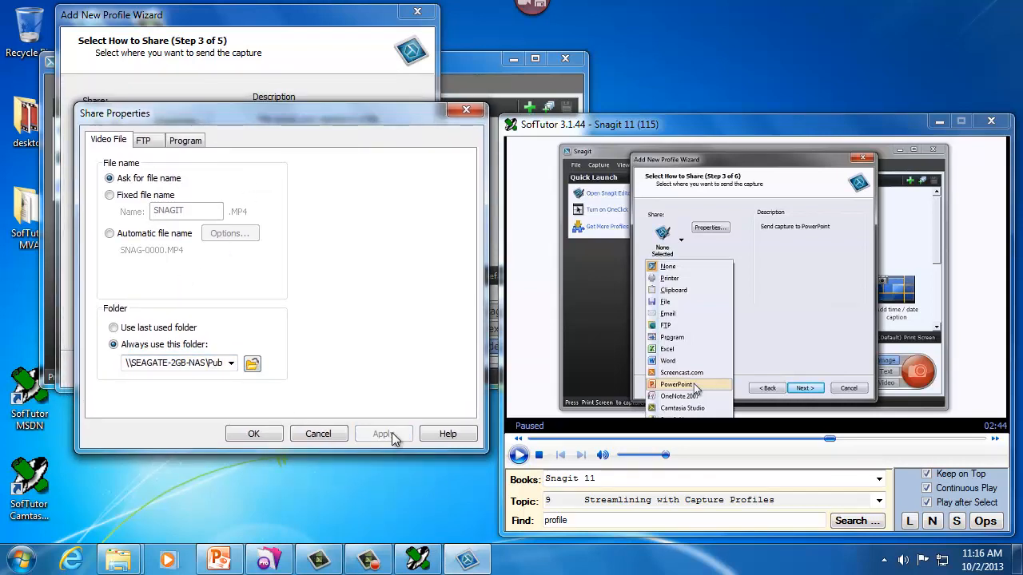
{"action": "left_click", "coordinate": [254, 434]}
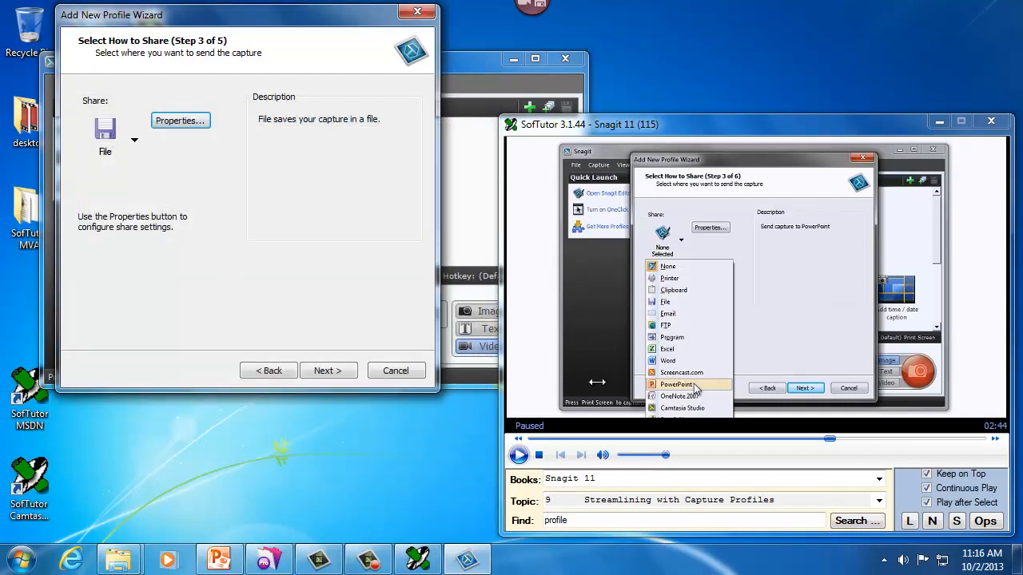
Resume the tutorial video and advance the wizard past the capture options to the Save the New Profile step.
{"action": "left_click", "coordinate": [519, 455]}
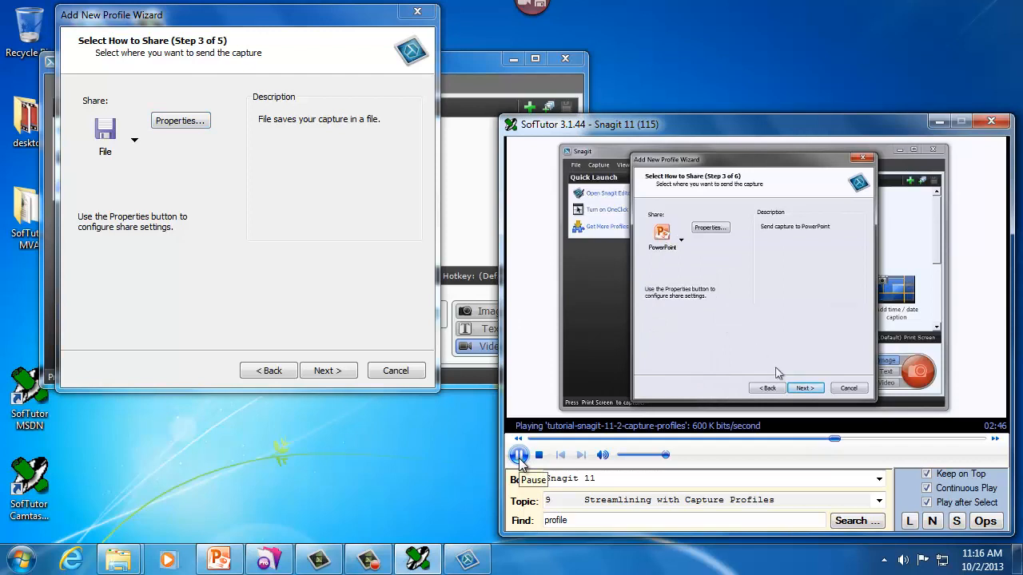
{"action": "left_click", "coordinate": [319, 374]}
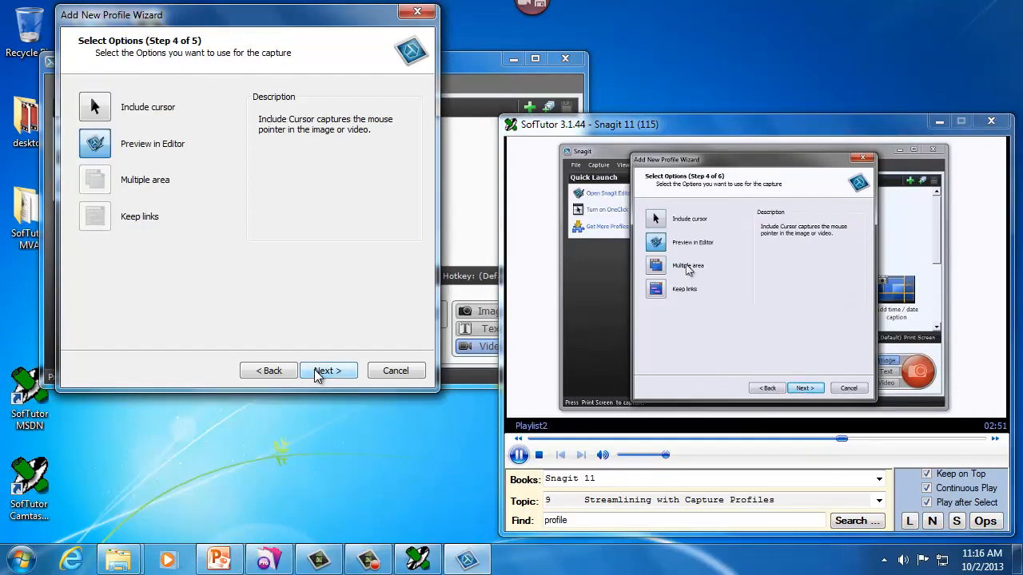
{"action": "mouse_move", "coordinate": [106, 150]}
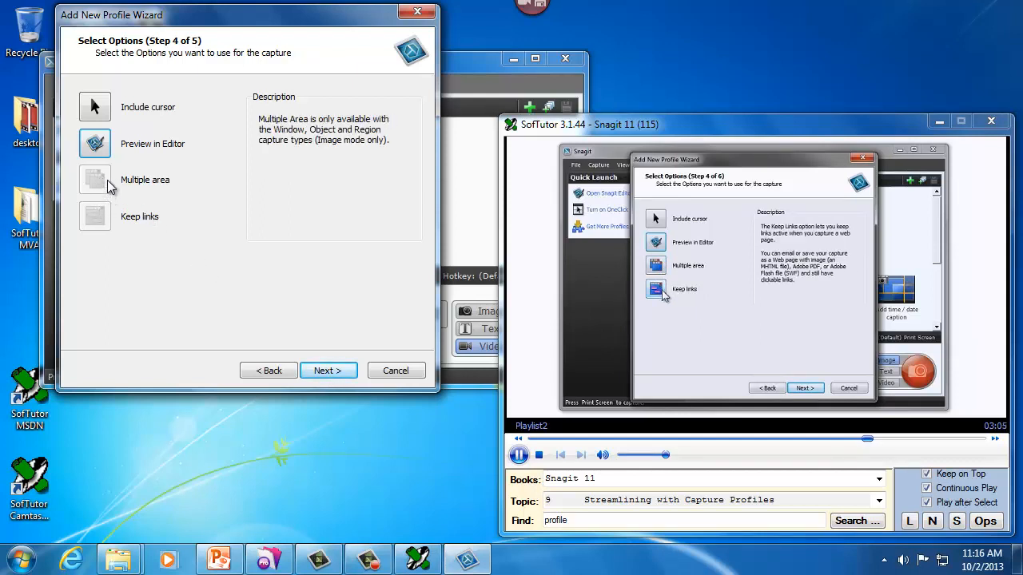
{"action": "left_click", "coordinate": [341, 372]}
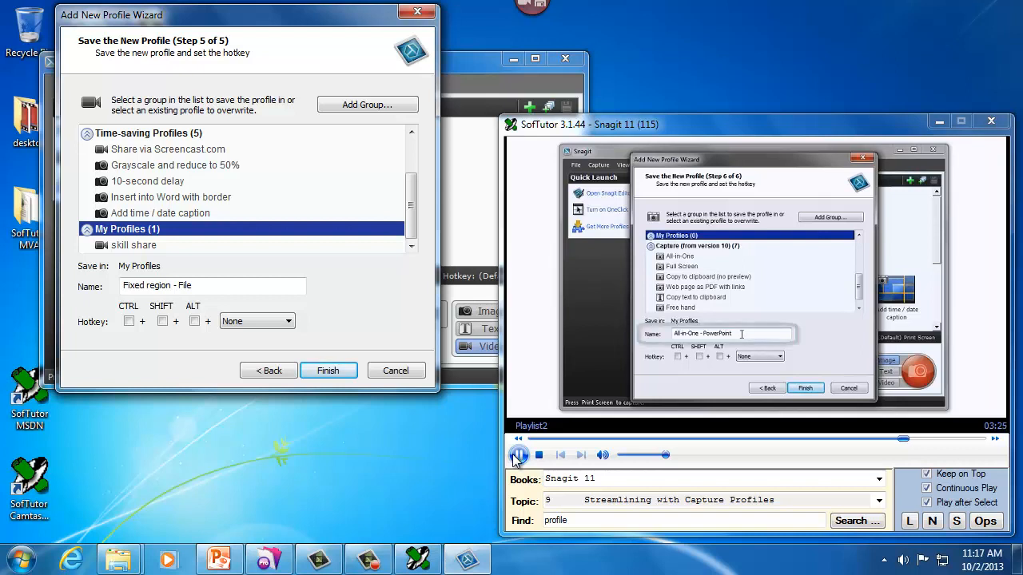
Name the profile Skill Share - Standard 640x480, save it in My Profiles without a hotkey and finish the wizard.
{"action": "left_click", "coordinate": [517, 457]}
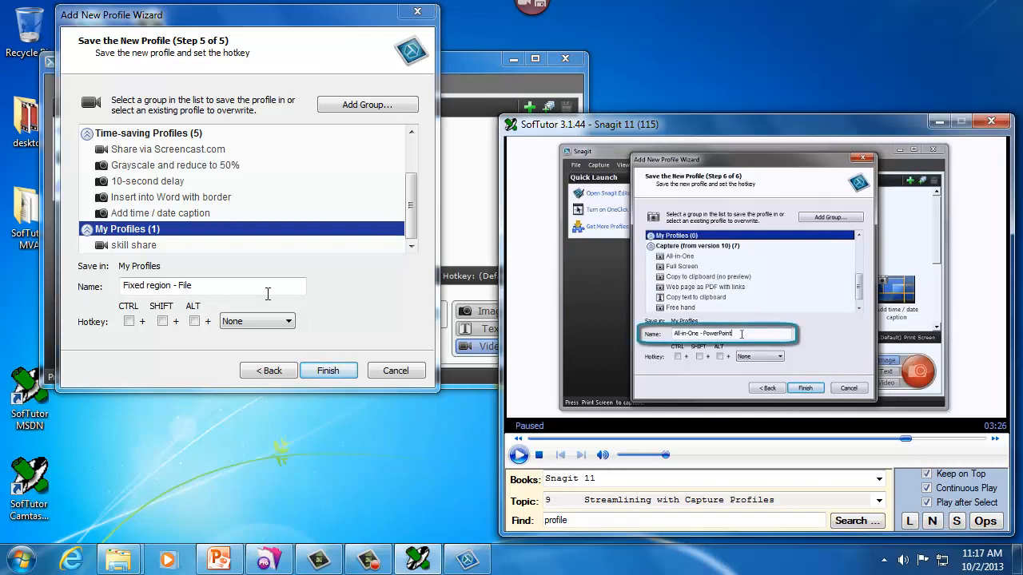
{"action": "left_click_drag", "start_coordinate": [205, 286], "coordinate": [1, 289]}
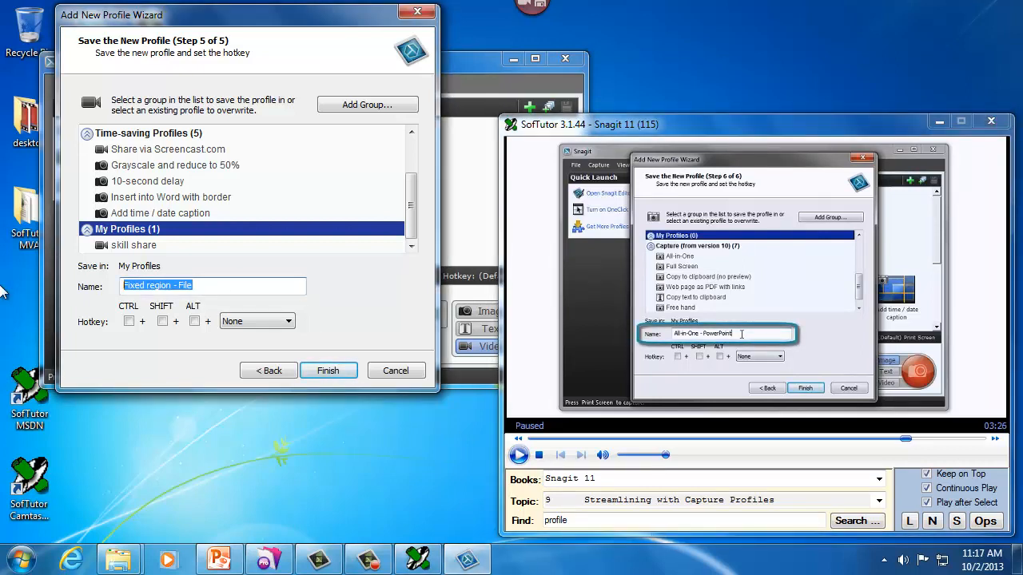
{"action": "type", "text": "Skill Share - Standard 640x480"}
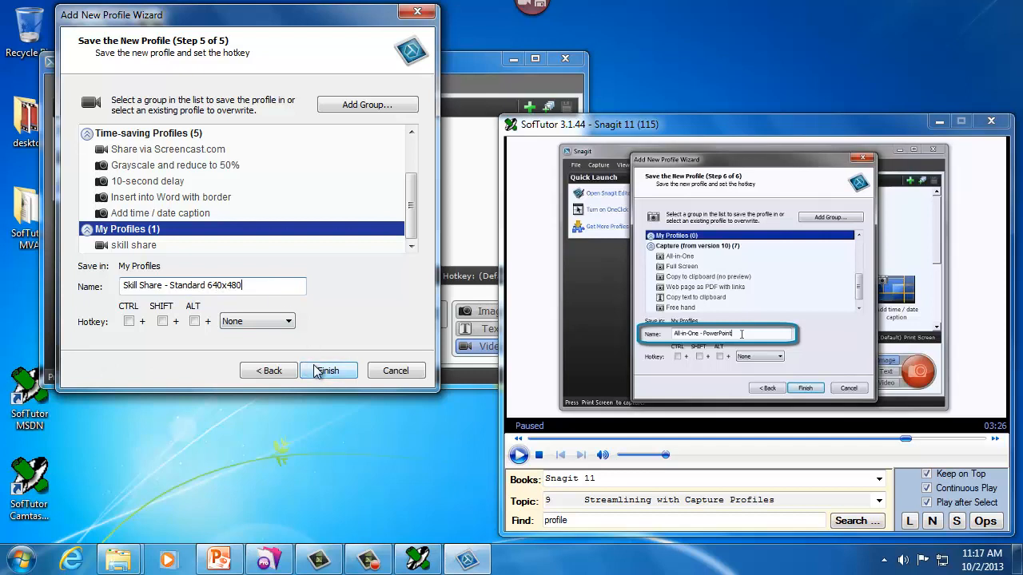
{"action": "left_click", "coordinate": [519, 455]}
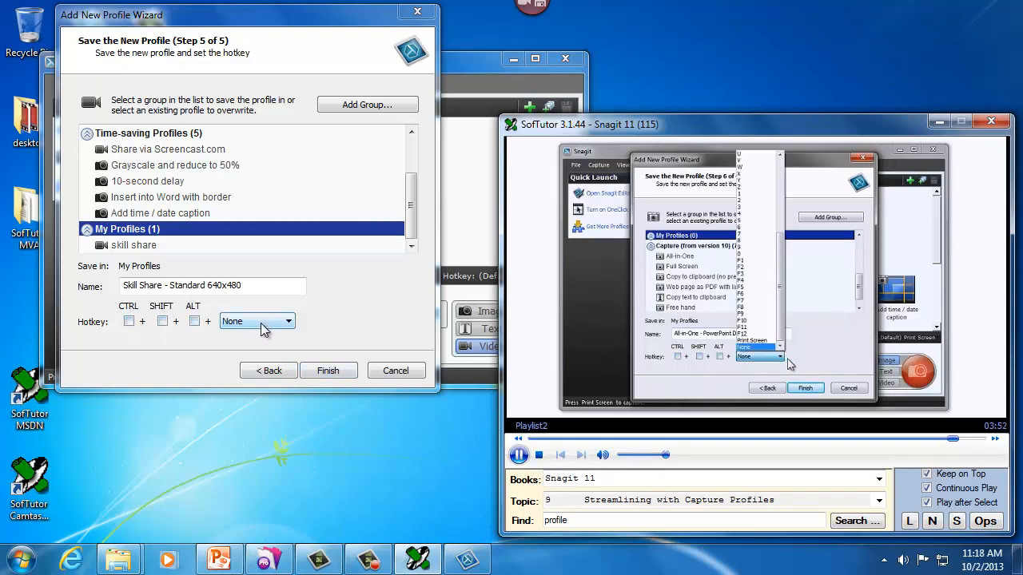
{"action": "left_click", "coordinate": [335, 372]}
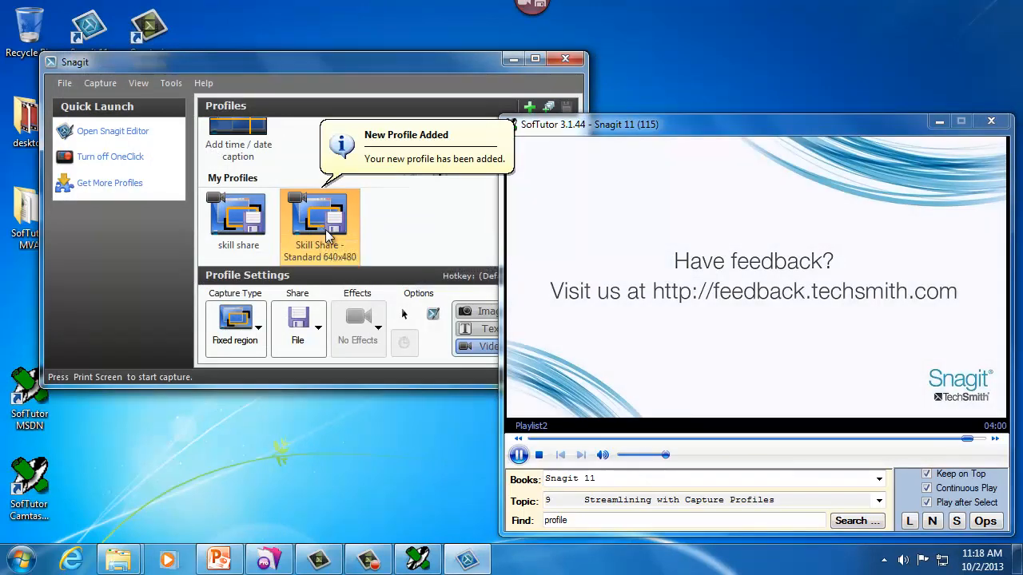
Pause the tutorial video and minimize the SofTutor and Snagit windows.
{"action": "left_click", "coordinate": [518, 454]}
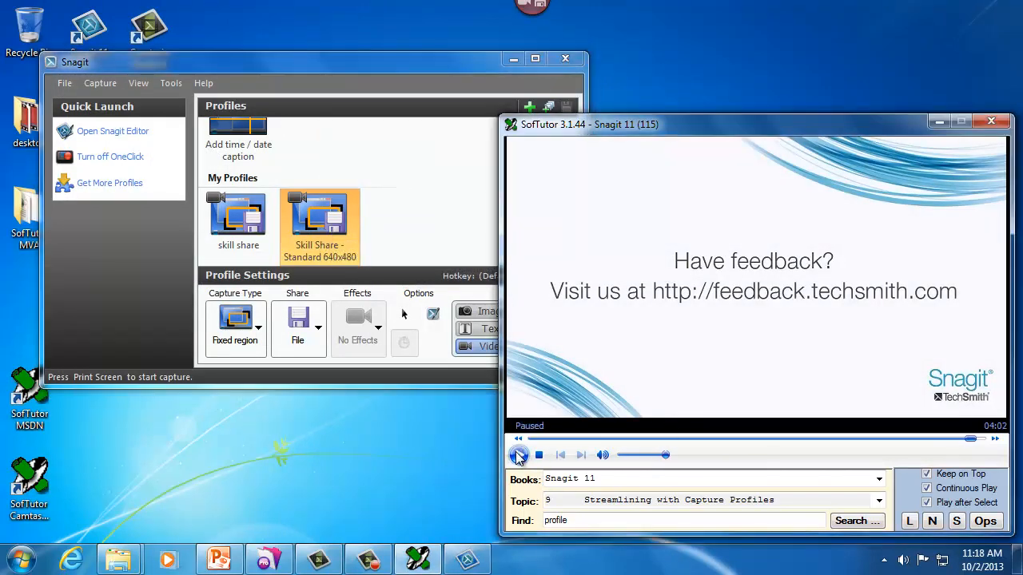
{"action": "left_click", "coordinate": [938, 122]}
{"action": "left_click_drag", "start_coordinate": [423, 70], "coordinate": [597, 75]}
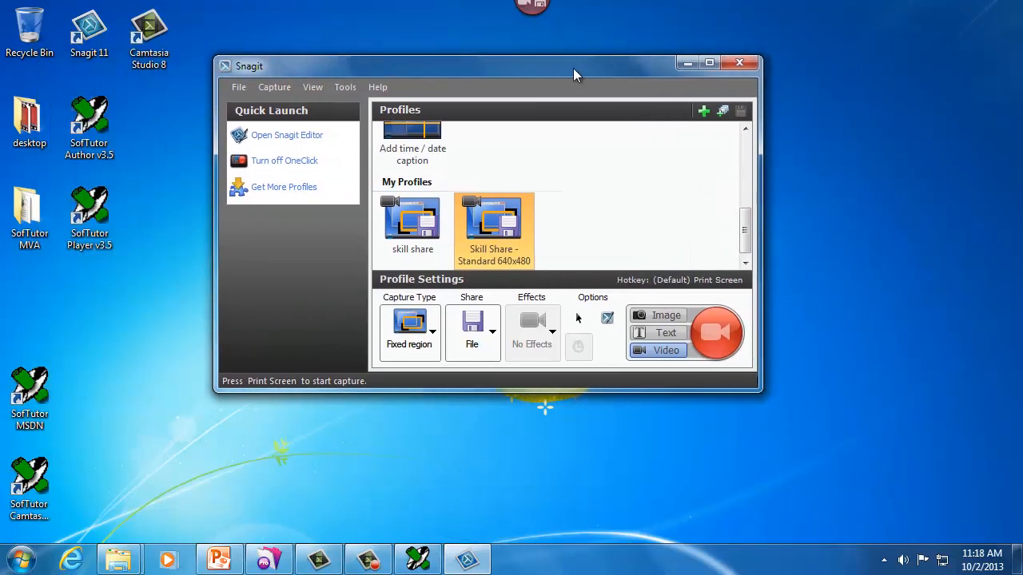
{"action": "left_click", "coordinate": [690, 63]}
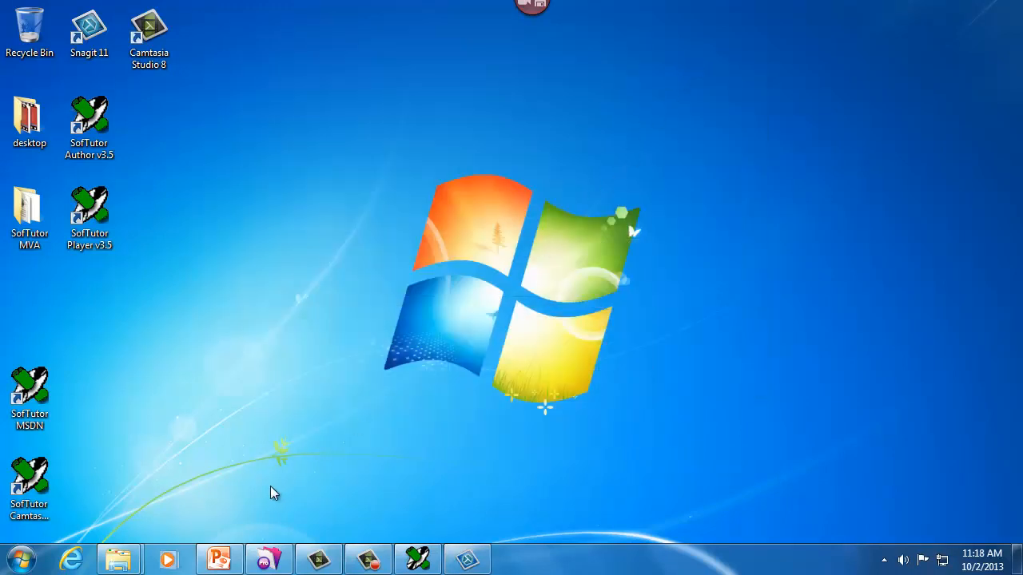
Switch to FileMaker Pro's Invoices window and make Skill Share - Standard 640x480 the active OneClick capture profile.
{"action": "left_click", "coordinate": [269, 560]}
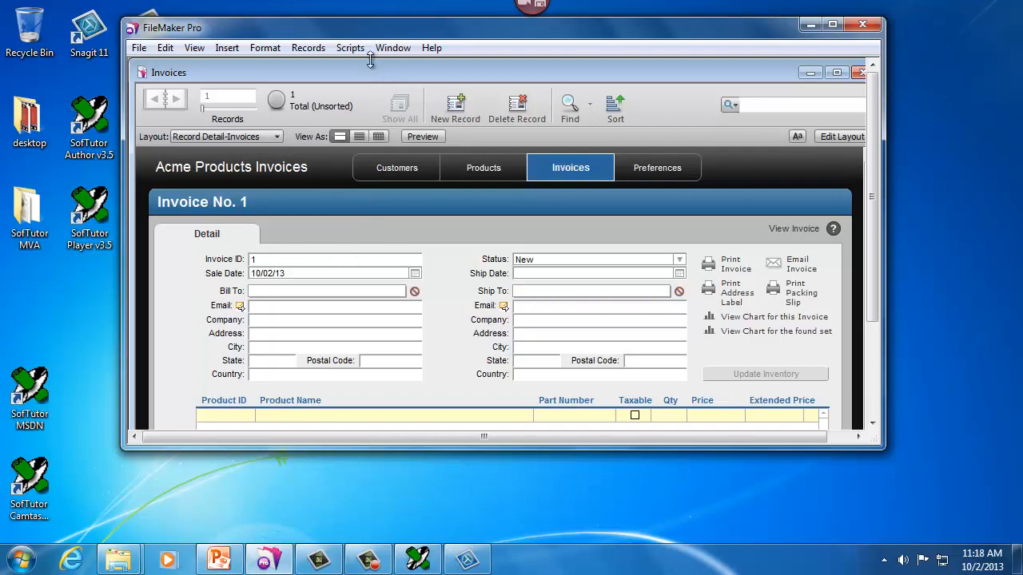
{"action": "left_click_drag", "start_coordinate": [377, 30], "coordinate": [412, 73]}
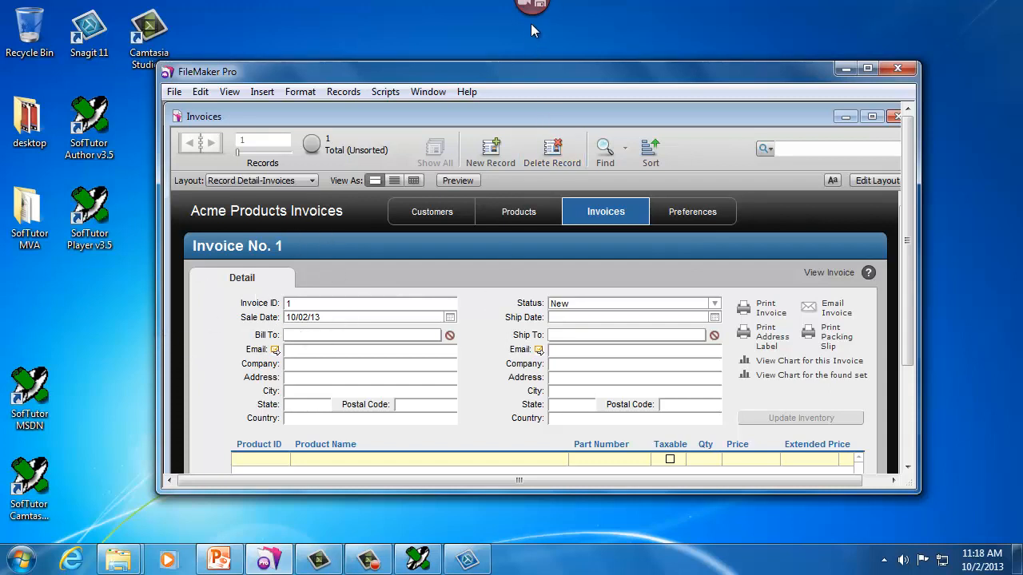
{"action": "mouse_move", "coordinate": [537, 18]}
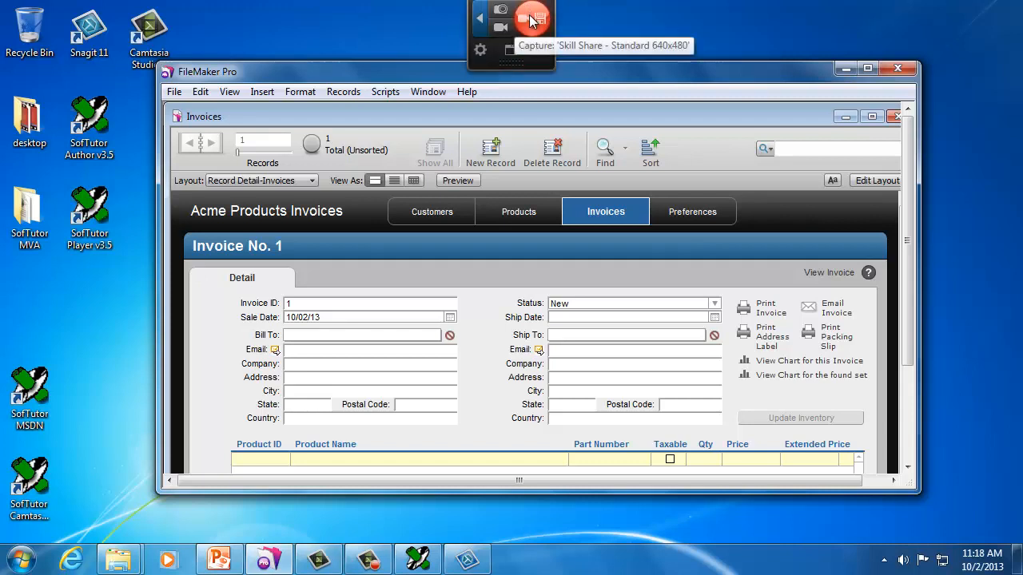
{"action": "left_click", "coordinate": [481, 17]}
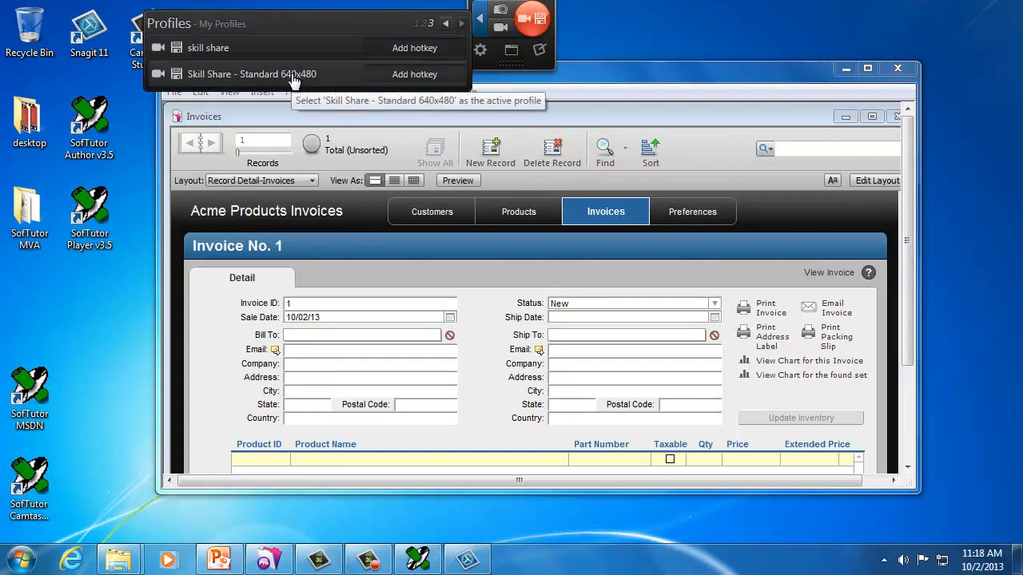
{"action": "left_click", "coordinate": [291, 73]}
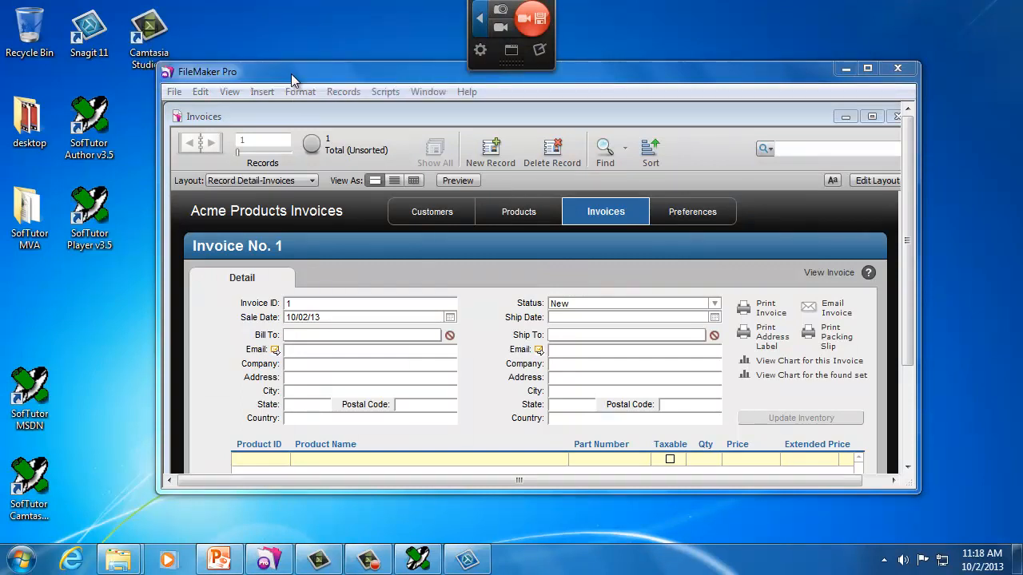
Start the capture, place the 640 x 480 region from the FileMaker Pro window's upper-left corner and begin recording.
{"action": "left_click", "coordinate": [539, 22]}
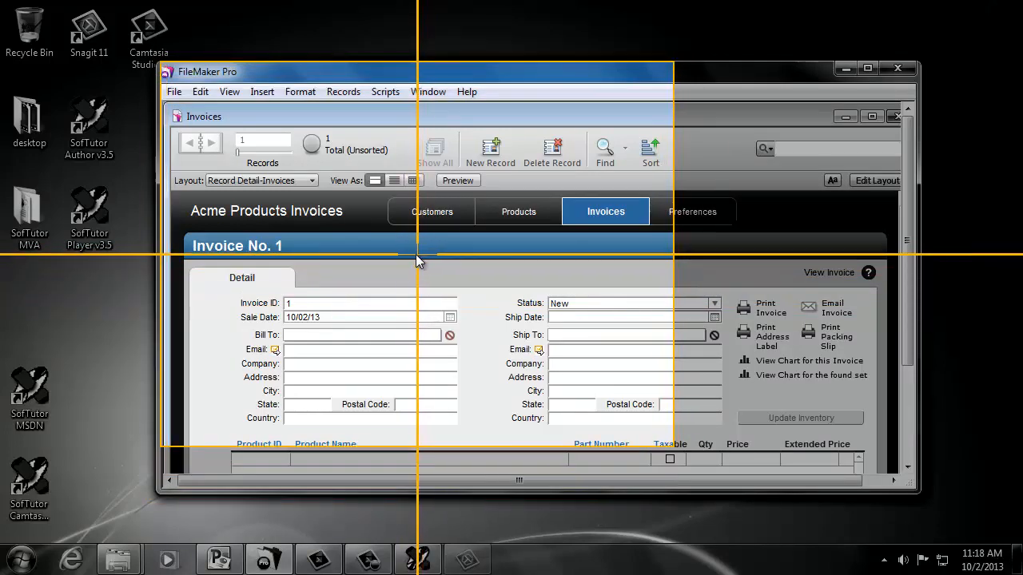
{"action": "left_click", "coordinate": [412, 254]}
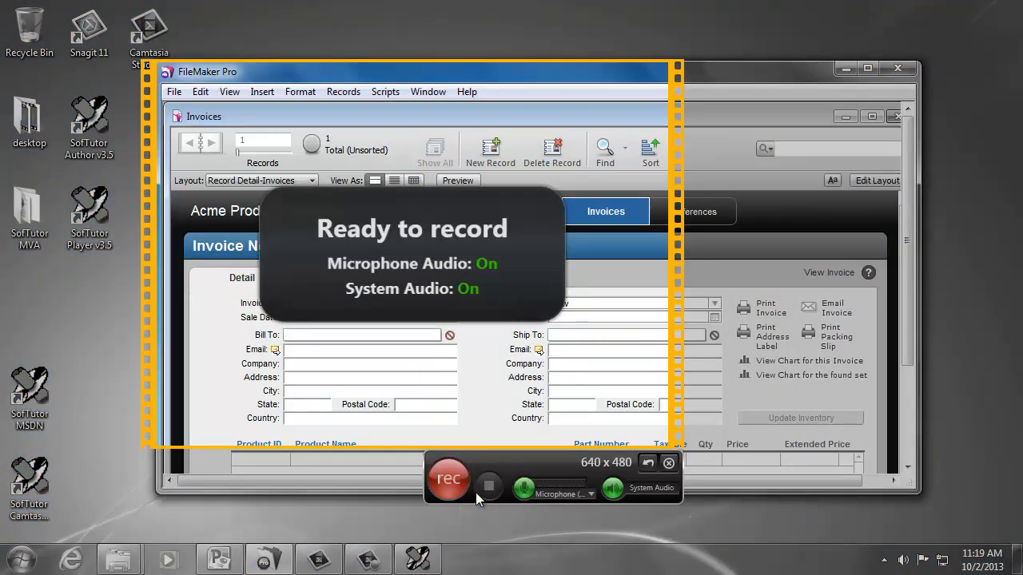
{"action": "left_click", "coordinate": [444, 479]}
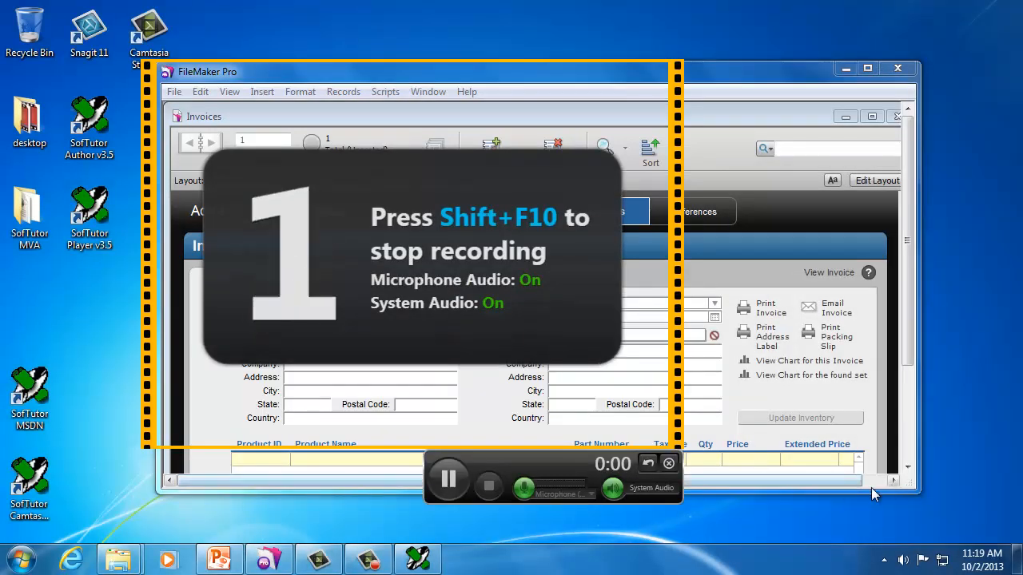
Shrink the FileMaker Pro window to fit inside the recording region and maximize the Invoices window within it.
{"action": "left_click_drag", "start_coordinate": [916, 493], "coordinate": [672, 449]}
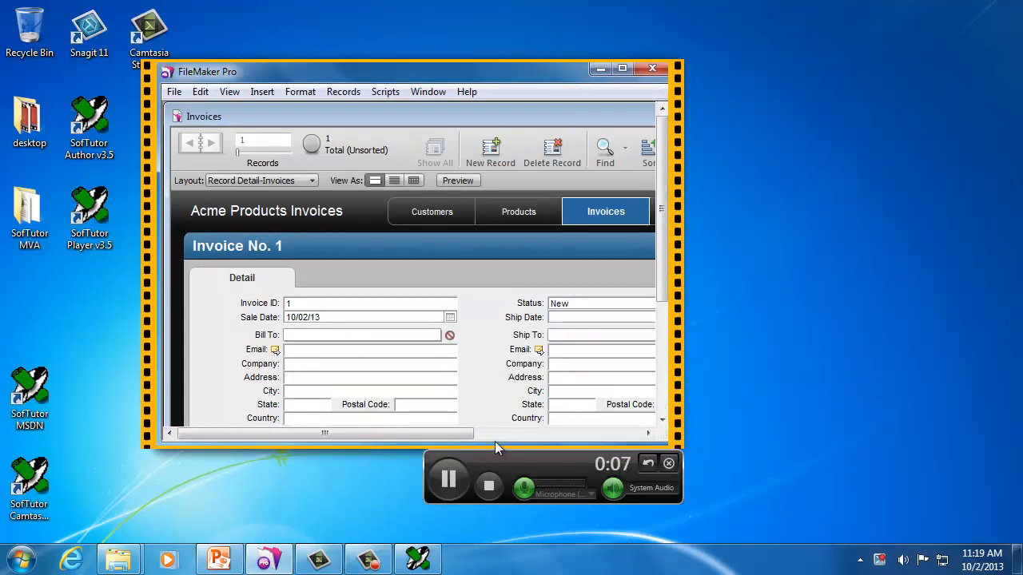
{"action": "left_click_drag", "start_coordinate": [499, 439], "coordinate": [654, 434]}
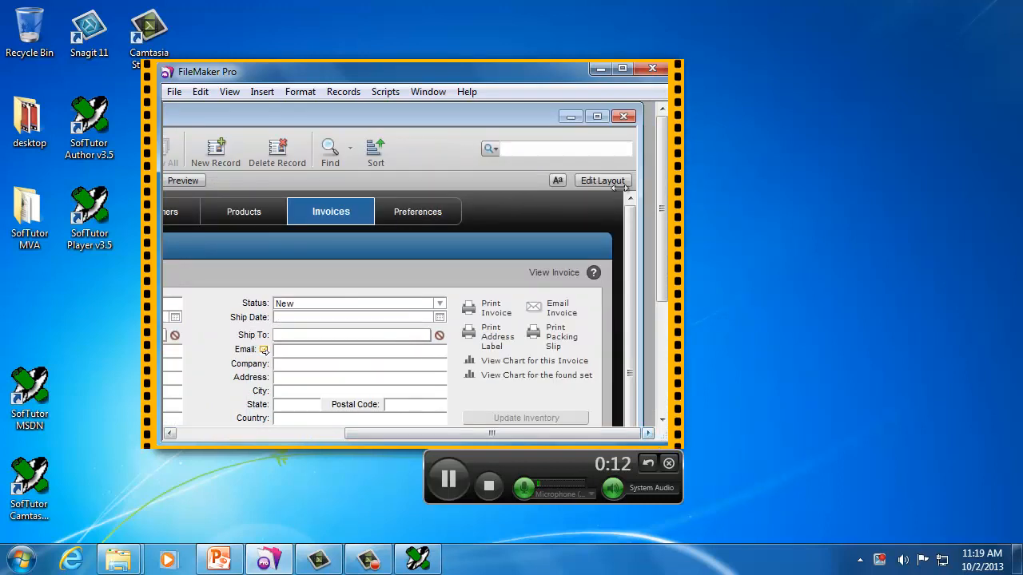
{"action": "left_click", "coordinate": [595, 117]}
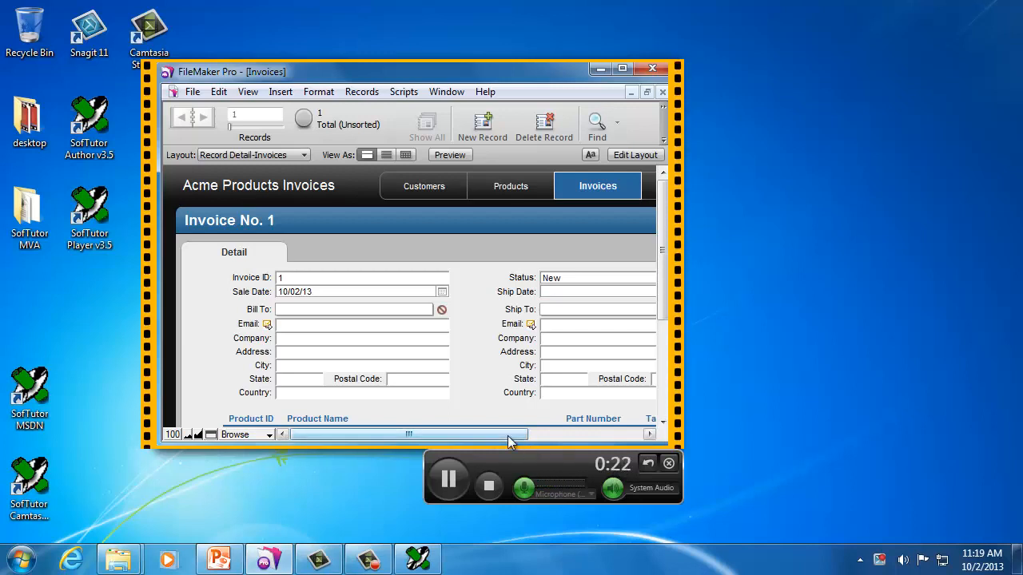
Set the Status of Invoice No. 1 to Held in Customs and show the chosen option in the list again.
{"action": "left_click_drag", "start_coordinate": [512, 437], "coordinate": [566, 439]}
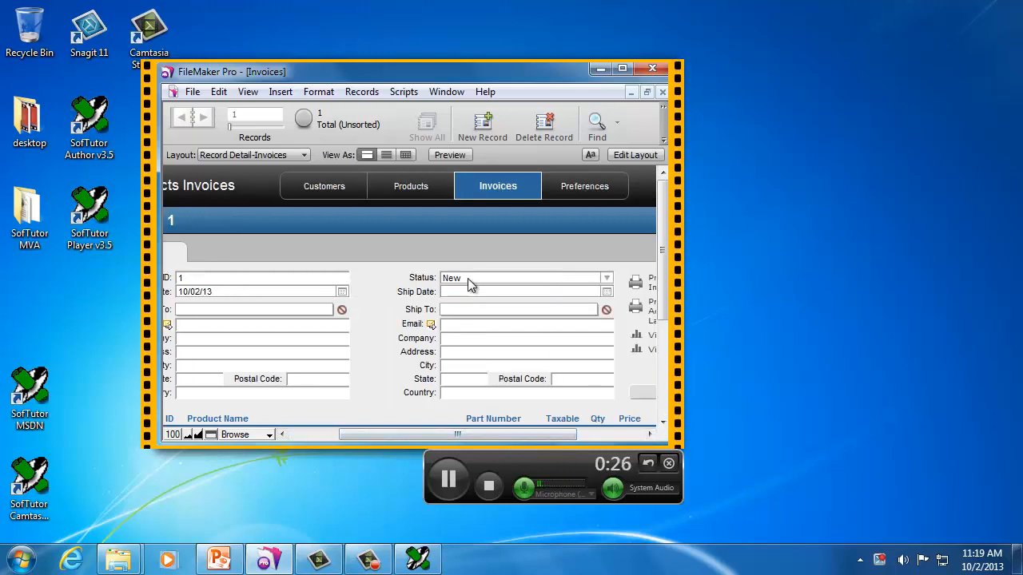
{"action": "left_click", "coordinate": [607, 278]}
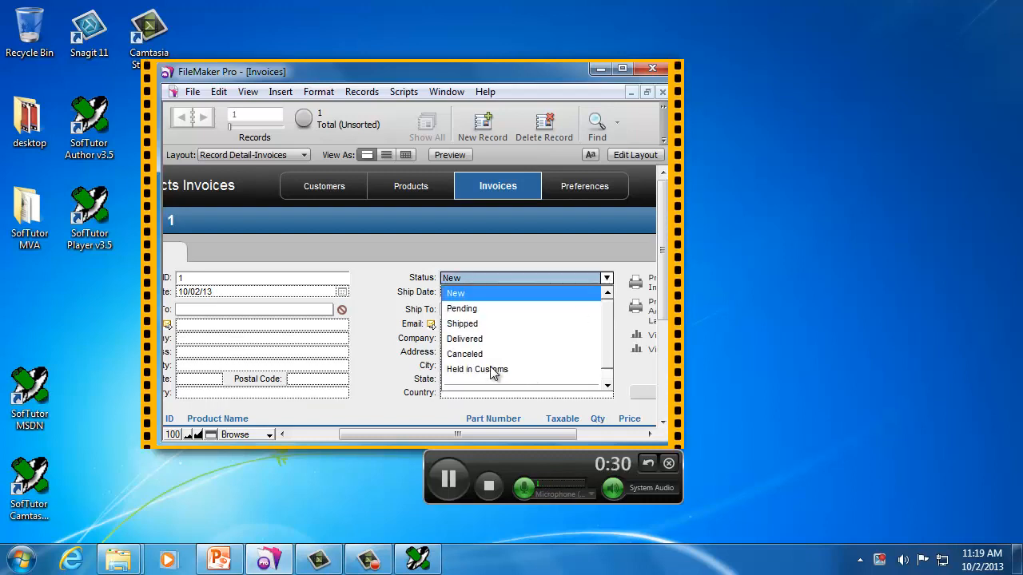
{"action": "left_click", "coordinate": [490, 370]}
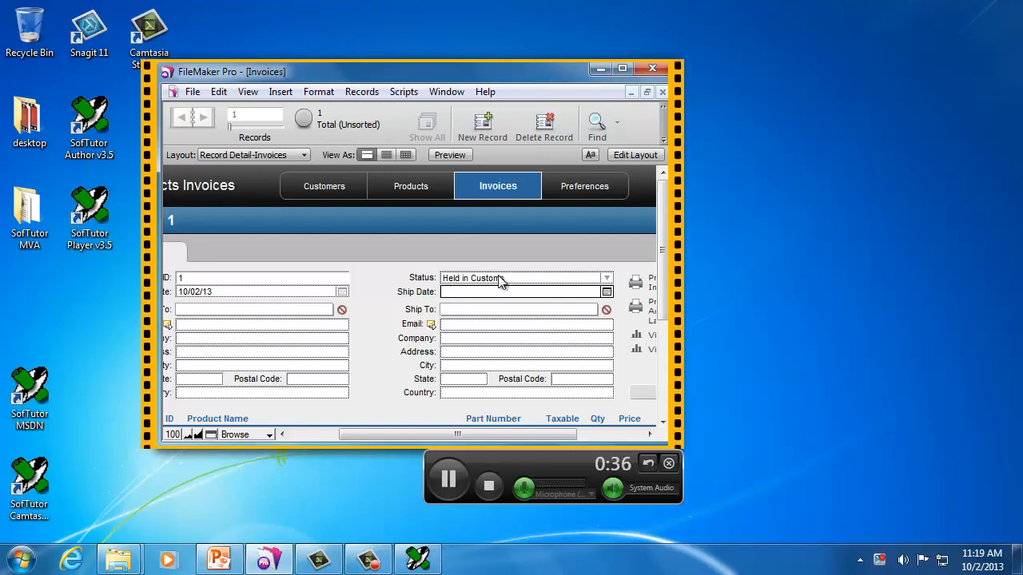
{"action": "left_click", "coordinate": [605, 279]}
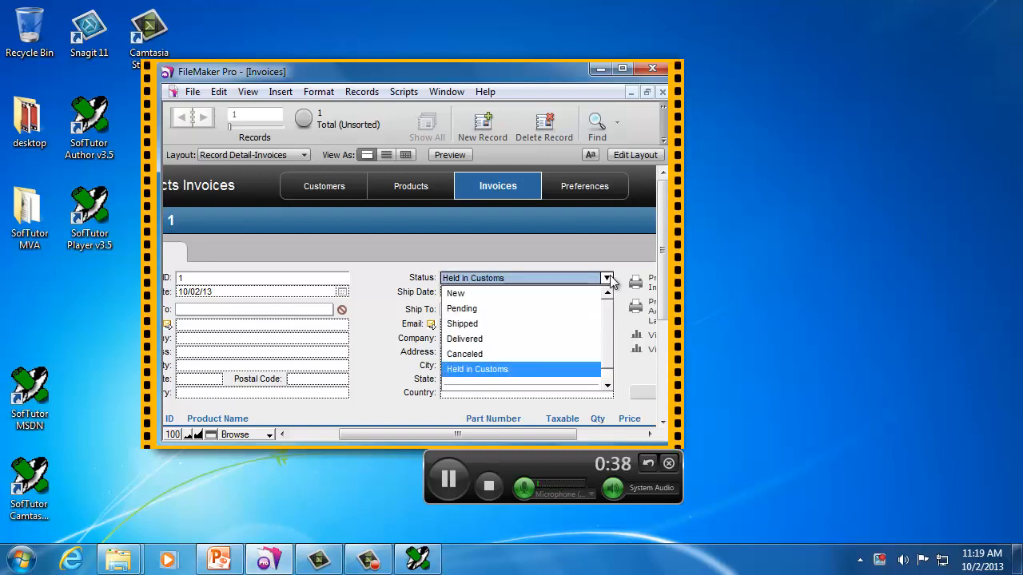
{"action": "left_click", "coordinate": [543, 370]}
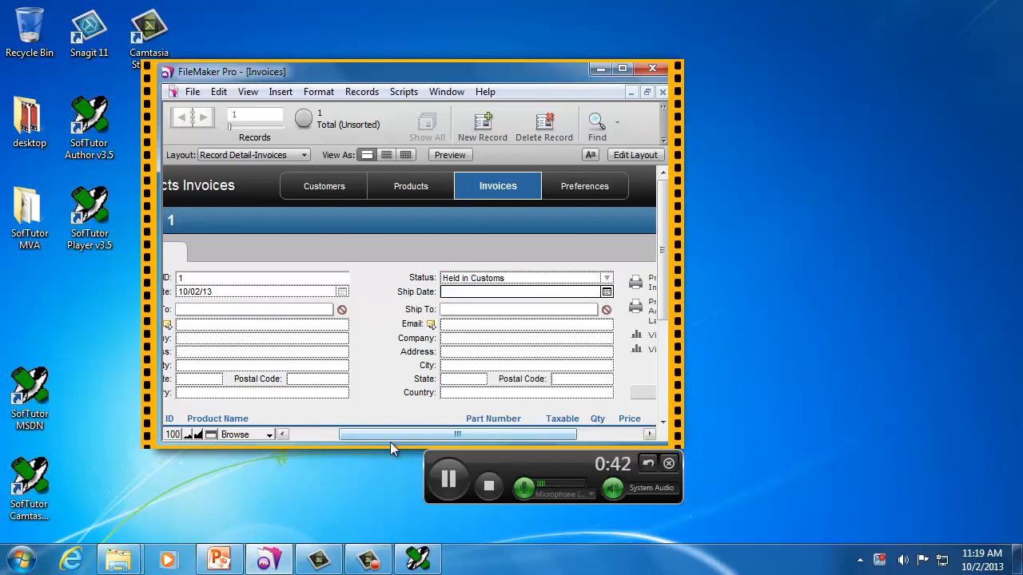
{"action": "left_click_drag", "start_coordinate": [378, 436], "coordinate": [328, 438]}
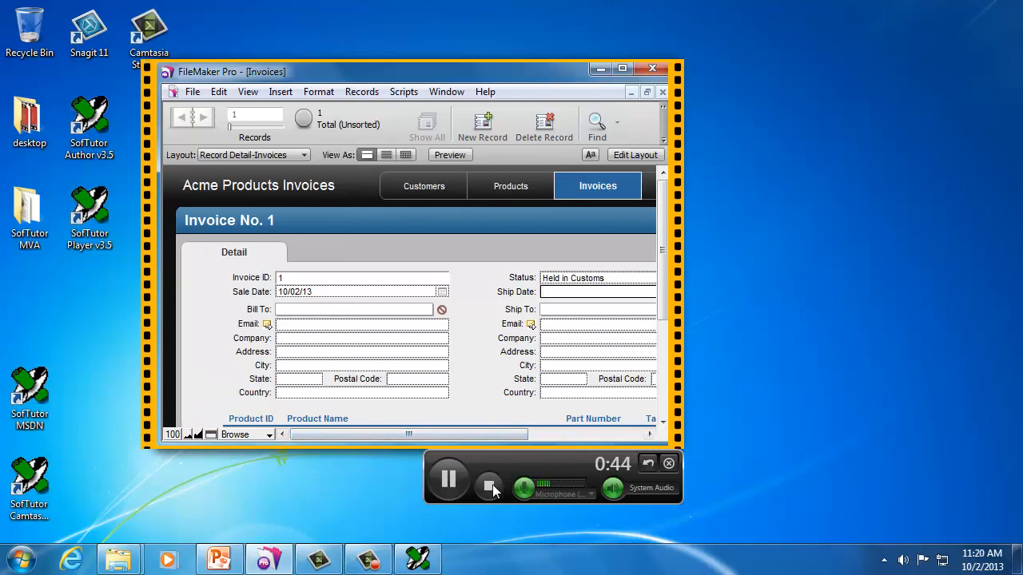
Stop the recording and save it as MP4 in the Skill Sharing folder, named held in customs plus the author's name.
{"action": "left_click", "coordinate": [488, 485]}
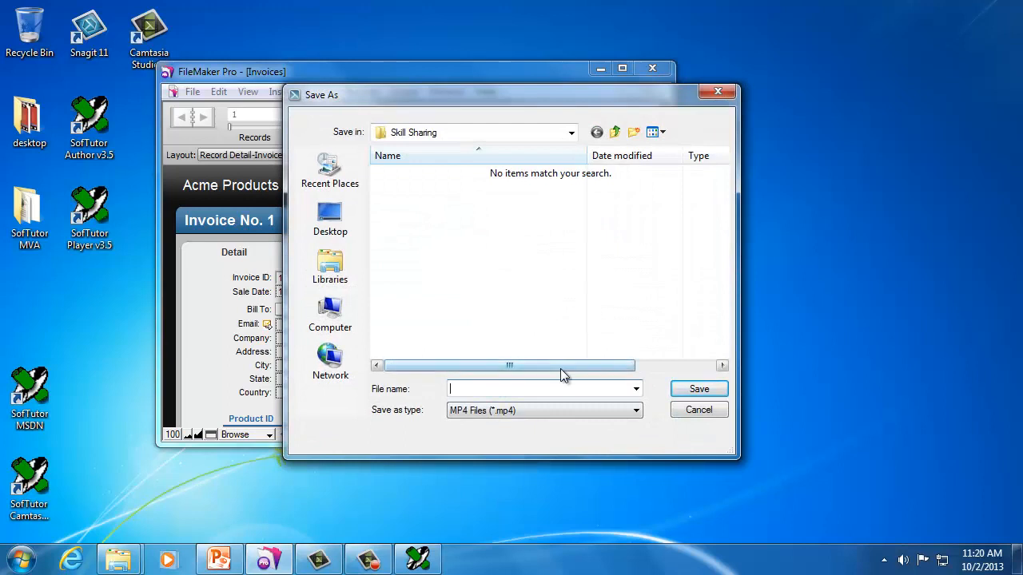
{"action": "type", "text": "held in customs - randy deve"}
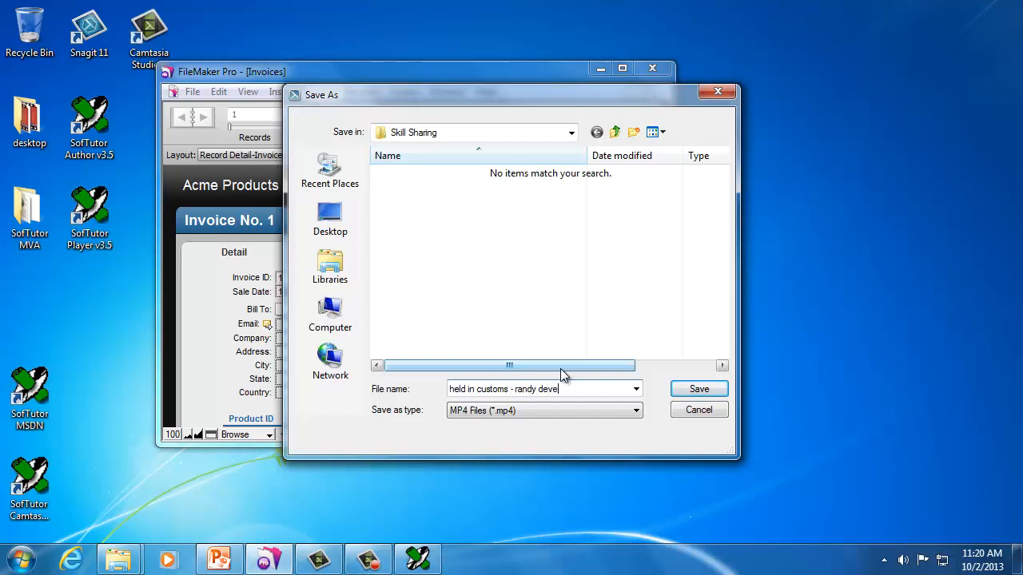
{"action": "type", "text": "lp"}
{"action": "key", "text": "Return"}
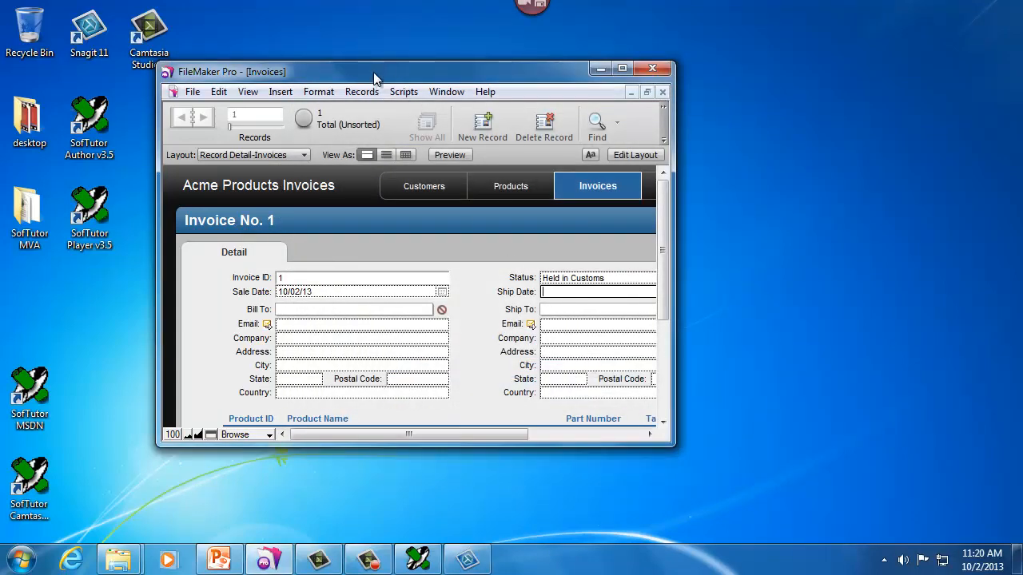
Move FileMaker Pro aside, open SofTutor Author v3.5 and pause the tutorial video that starts playing.
{"action": "left_click_drag", "start_coordinate": [374, 72], "coordinate": [512, 85]}
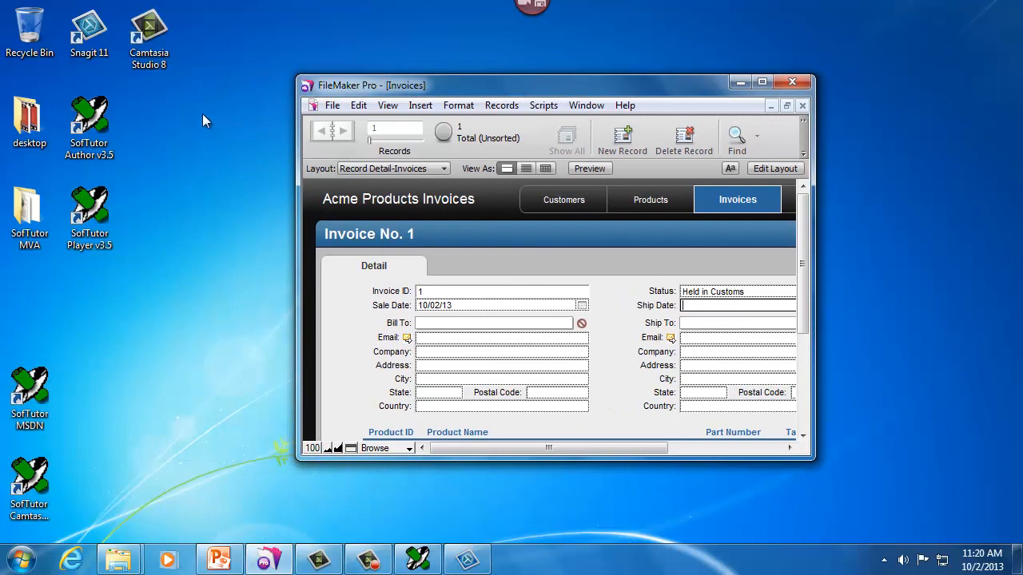
{"action": "double_click", "coordinate": [99, 120]}
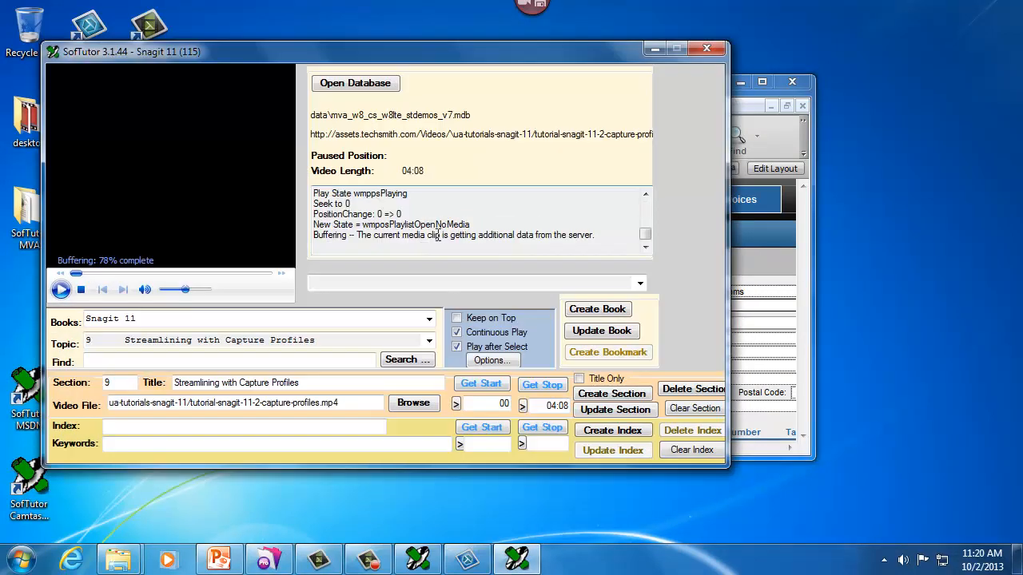
{"action": "left_click_drag", "start_coordinate": [378, 64], "coordinate": [530, 101]}
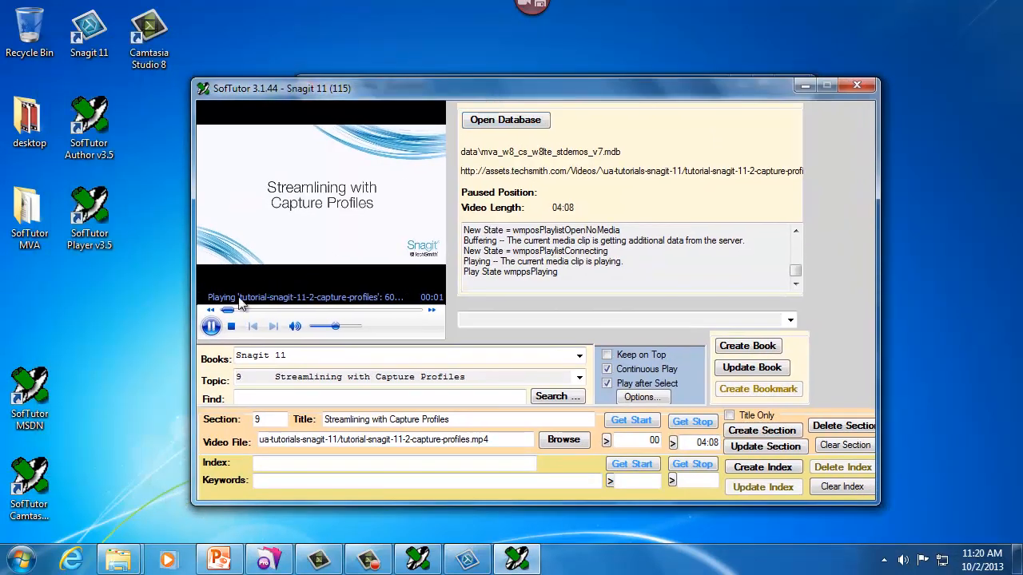
{"action": "left_click", "coordinate": [211, 326]}
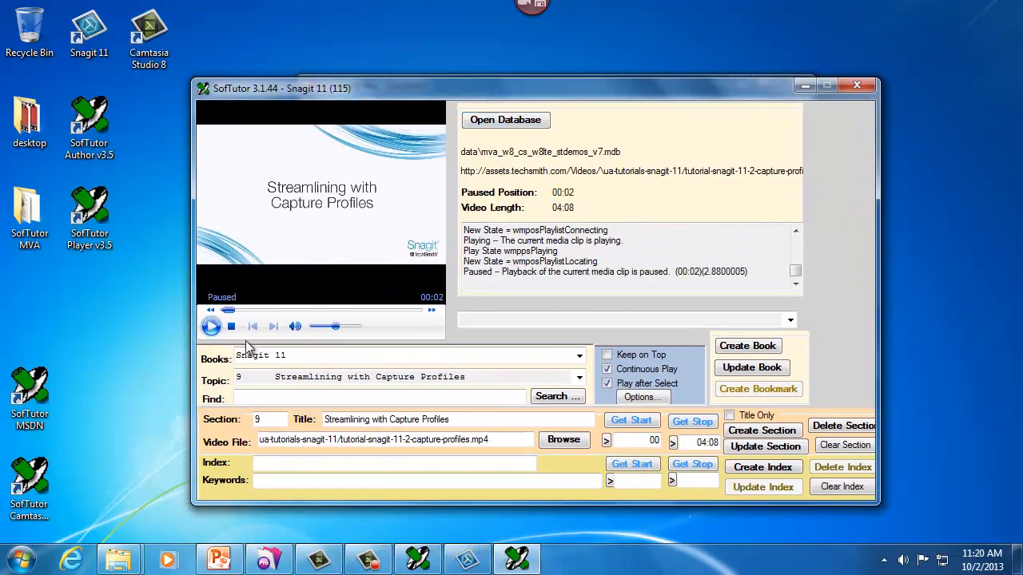
Look through the list of existing books, keeping Snagit 11 selected.
{"action": "left_click", "coordinate": [579, 355]}
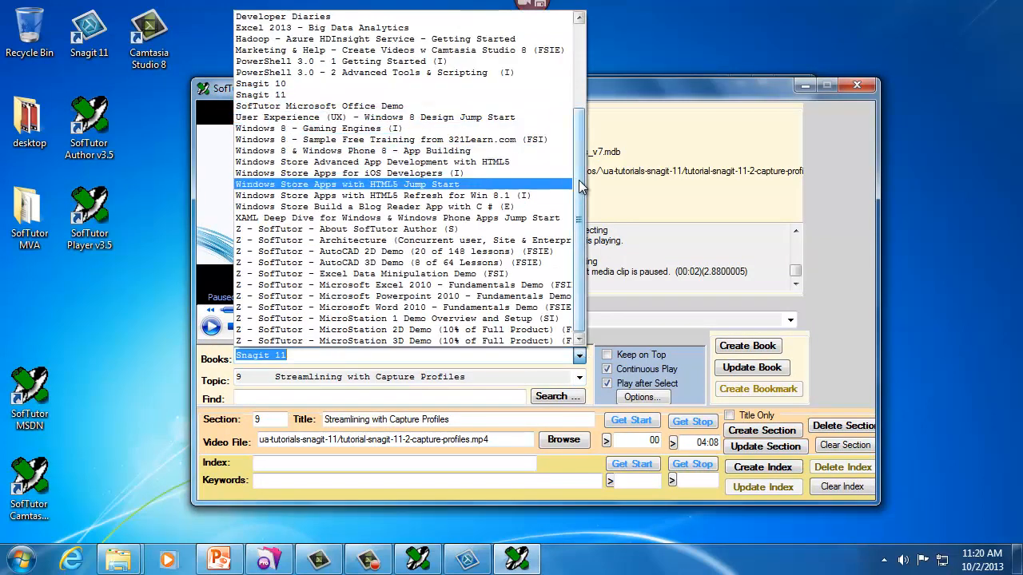
{"action": "scroll", "coordinate": [586, 96], "scroll_direction": "up", "scroll_amount": 4}
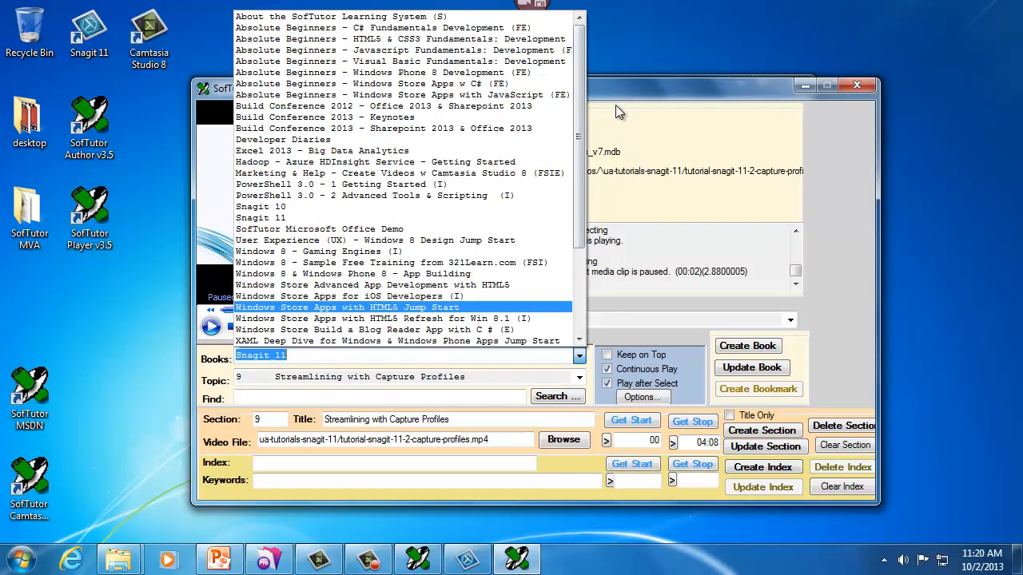
{"action": "left_click", "coordinate": [629, 86]}
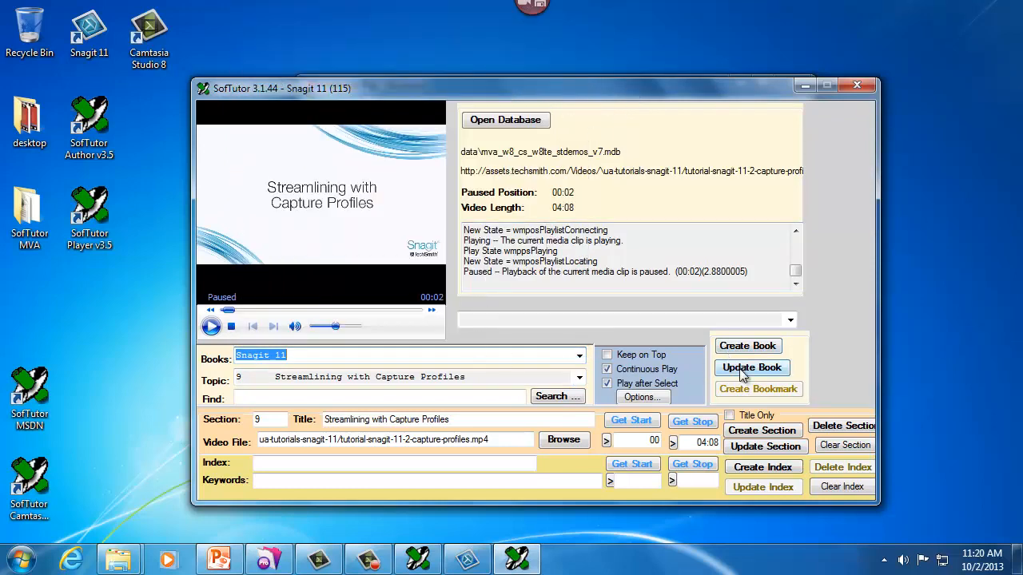
Start a new book and title it Daily Corporate Updates.
{"action": "left_click", "coordinate": [748, 349]}
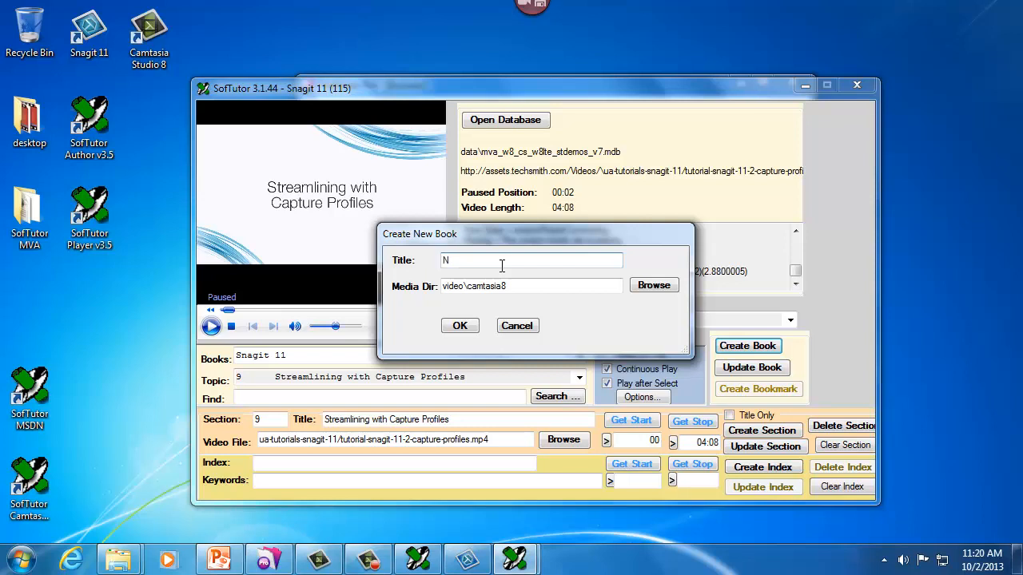
{"action": "key", "text": "BackSpace"}
{"action": "key", "text": "BackSpace"}
{"action": "key", "text": "BackSpace"}
{"action": "type", "text": "Corporat"}
Open the SofTutor MVA folder in Windows Explorer and browse the network to SEAGATE-2GB-NAS, Public, Skill Sharing.
{"action": "left_click", "coordinate": [24, 208]}
{"action": "double_click", "coordinate": [24, 207]}
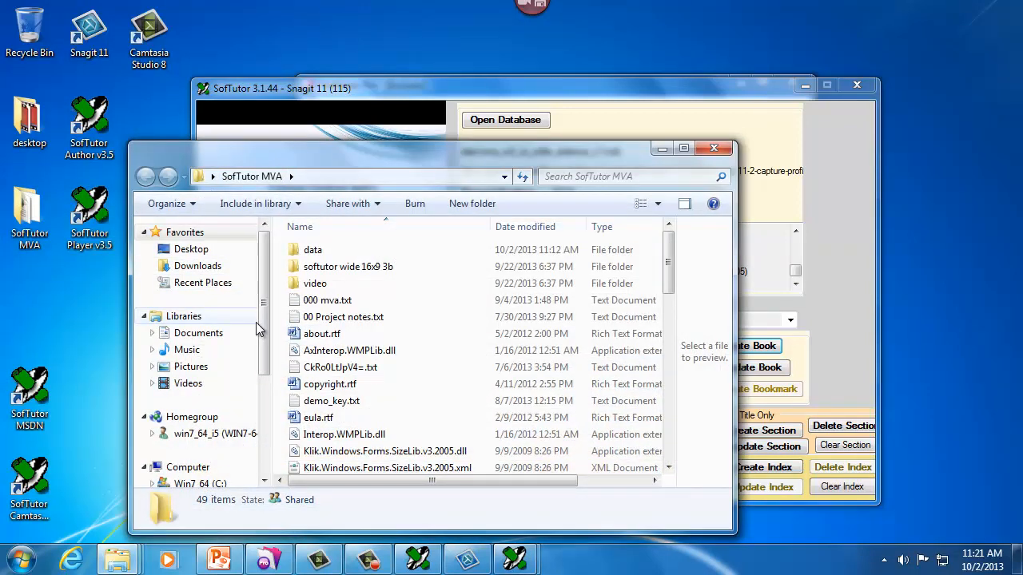
{"action": "scroll", "coordinate": [259, 345], "scroll_direction": "down", "scroll_amount": 1}
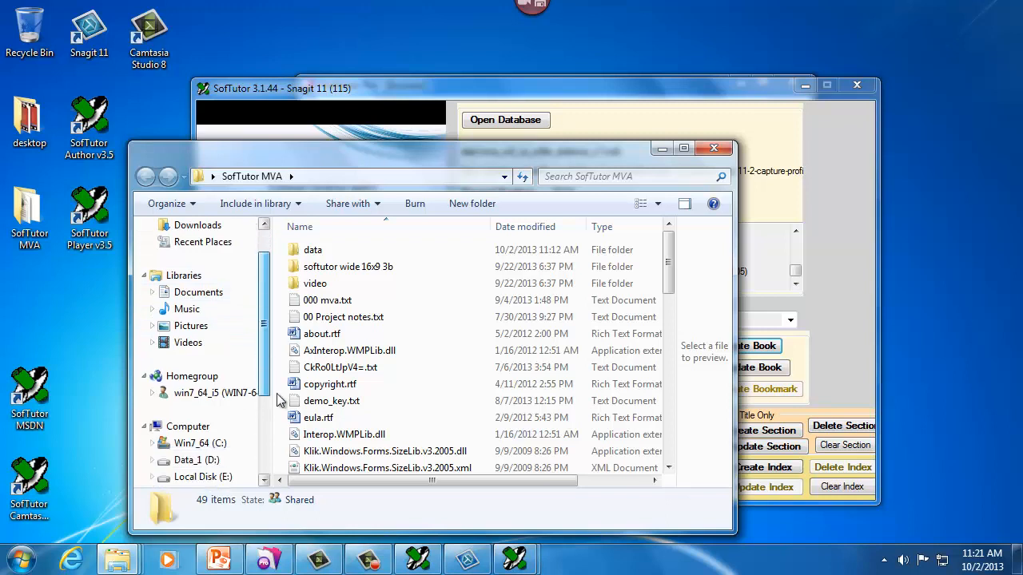
{"action": "scroll", "coordinate": [278, 399], "scroll_direction": "down", "scroll_amount": 3}
{"action": "left_click", "coordinate": [181, 459]}
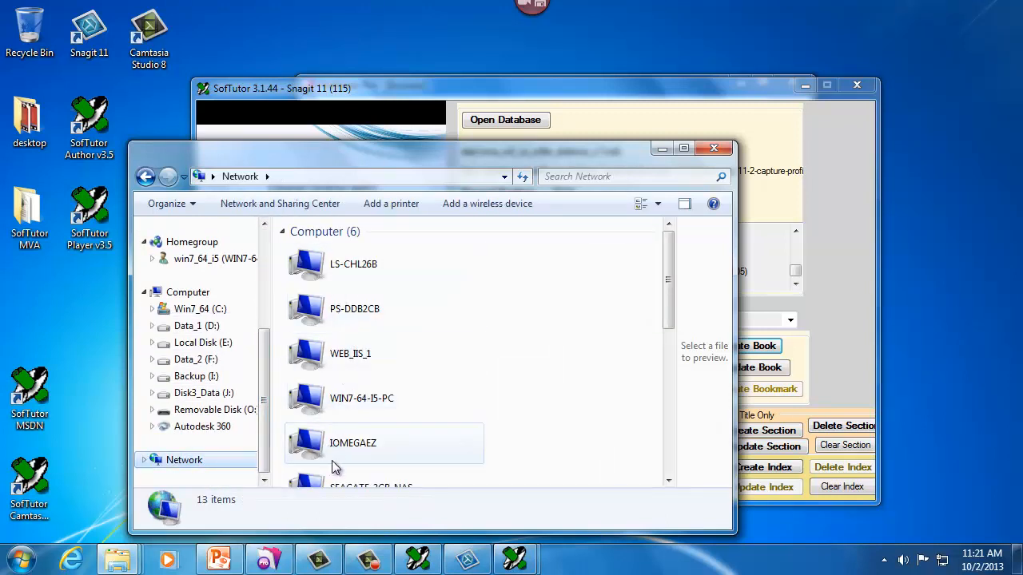
{"action": "left_click", "coordinate": [331, 482]}
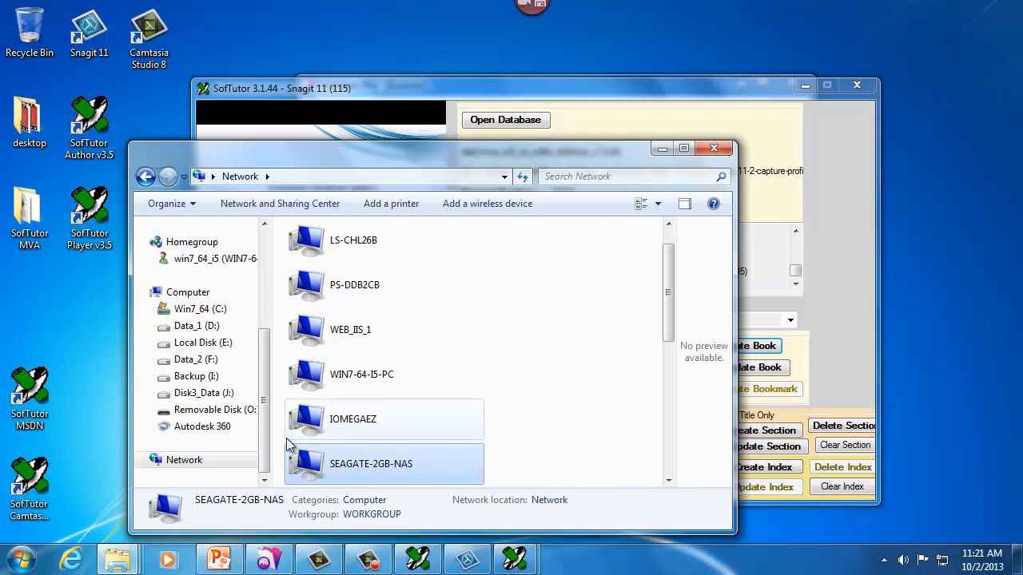
{"action": "double_click", "coordinate": [331, 464]}
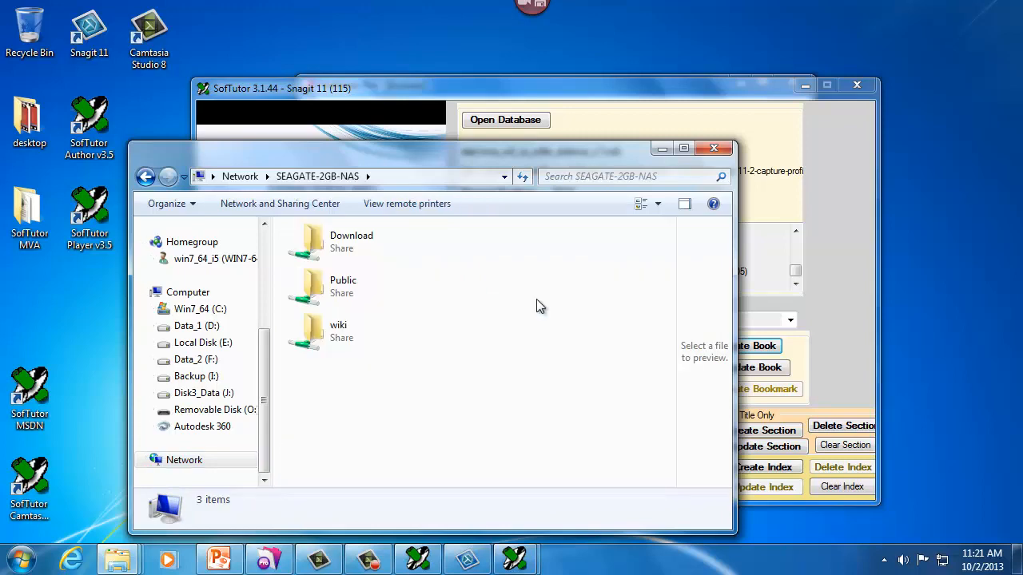
{"action": "double_click", "coordinate": [343, 286]}
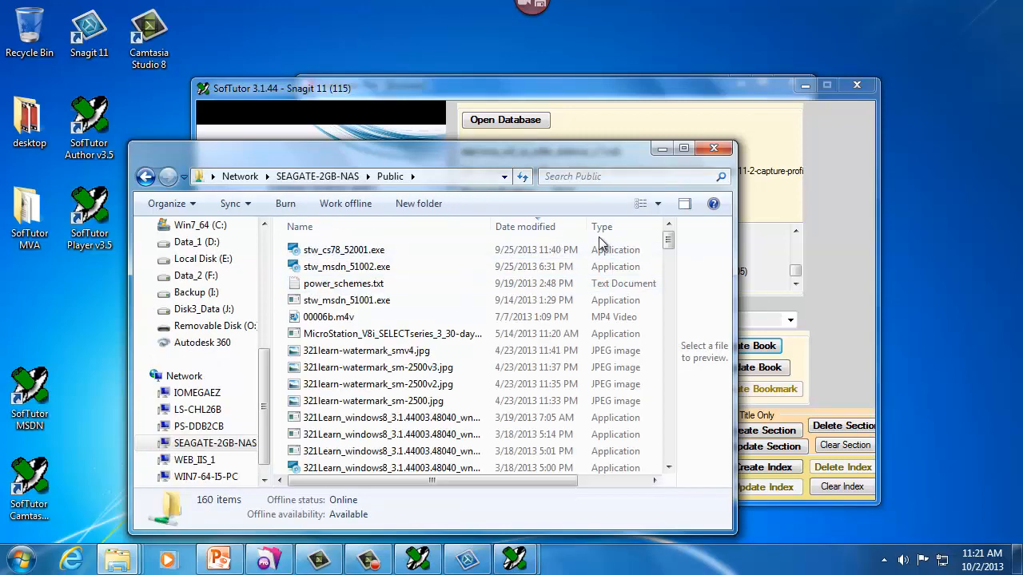
{"action": "left_click_drag", "start_coordinate": [668, 242], "coordinate": [670, 322]}
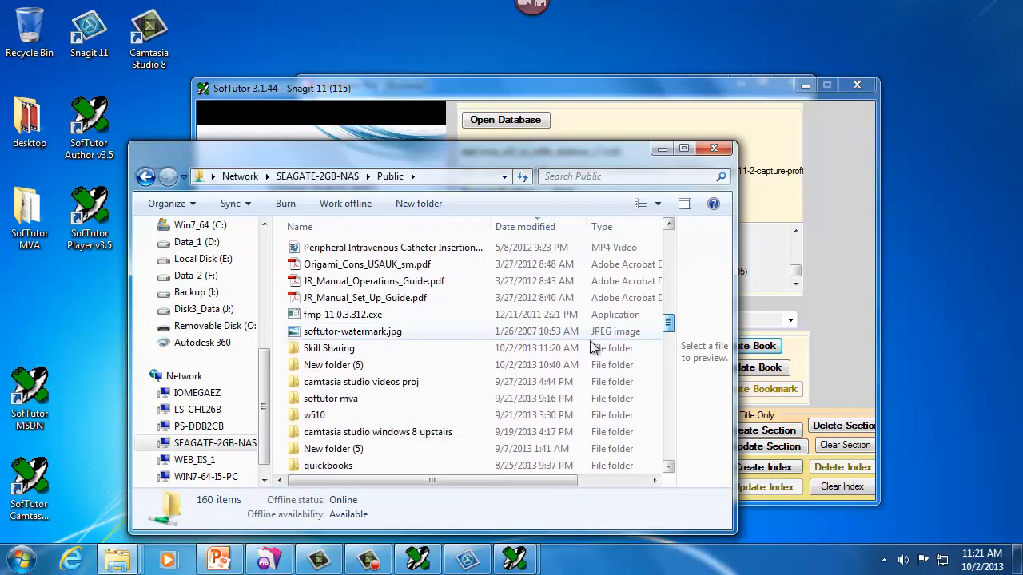
{"action": "left_click", "coordinate": [318, 355]}
{"action": "left_click", "coordinate": [324, 348]}
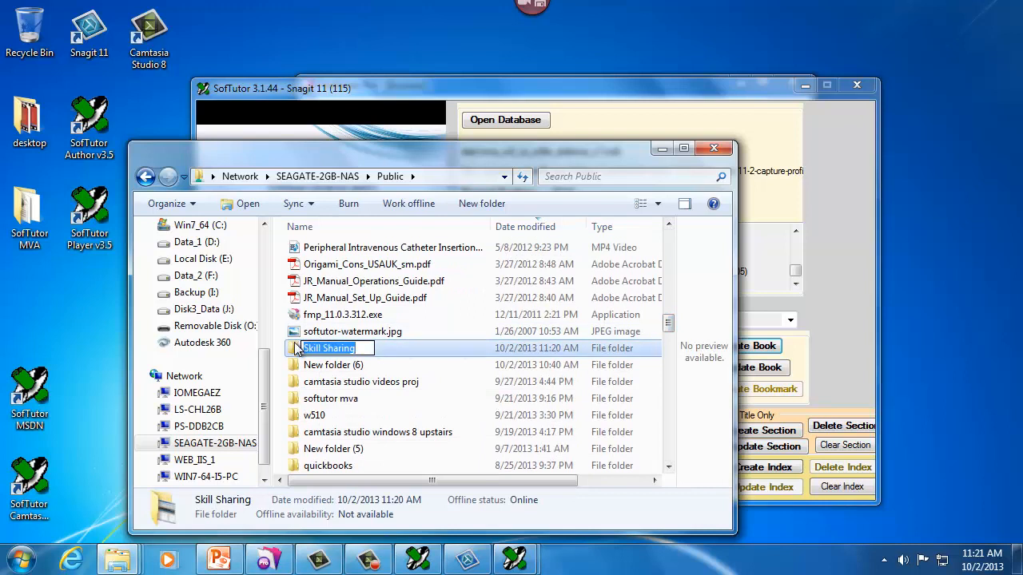
{"action": "double_click", "coordinate": [295, 348]}
Copy the Skill Sharing folder's network path into the new book's Media Dir and create the book.
{"action": "left_click", "coordinate": [197, 178]}
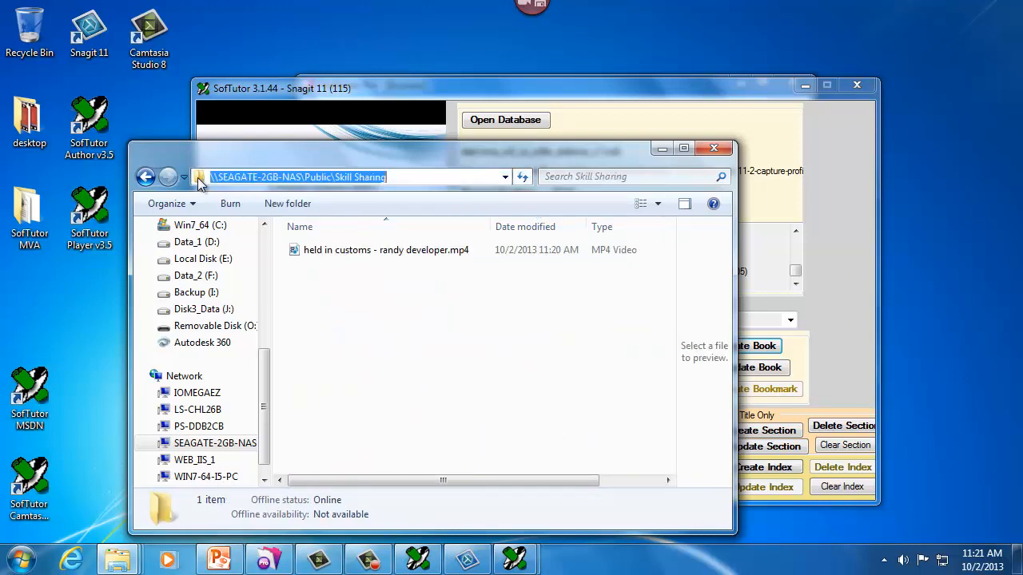
{"action": "left_click_drag", "start_coordinate": [415, 177], "coordinate": [187, 184]}
{"action": "key", "text": "ctrl+c"}
{"action": "left_click", "coordinate": [365, 95]}
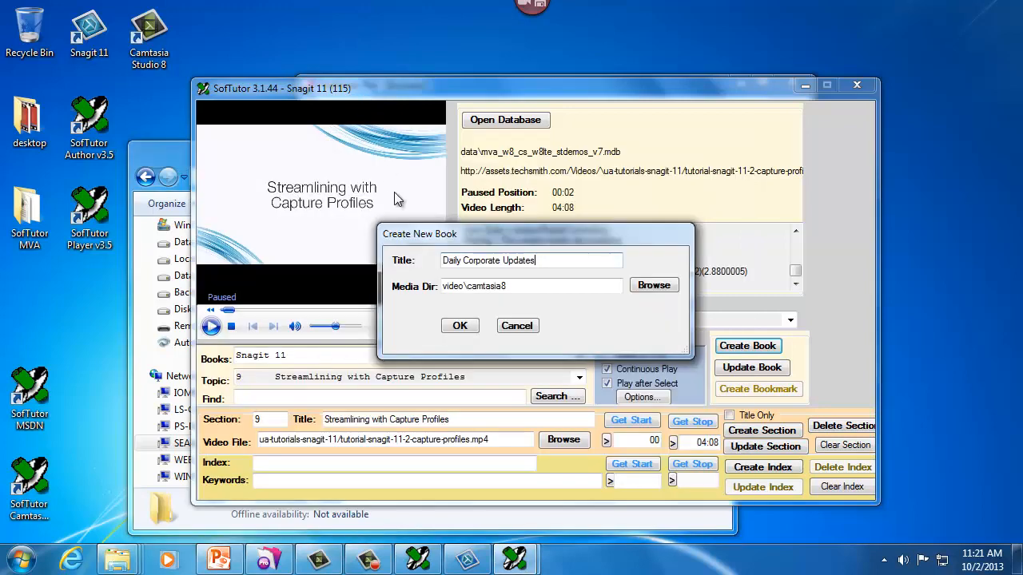
{"action": "double_click", "coordinate": [491, 291]}
{"action": "key", "text": "ctrl+v"}
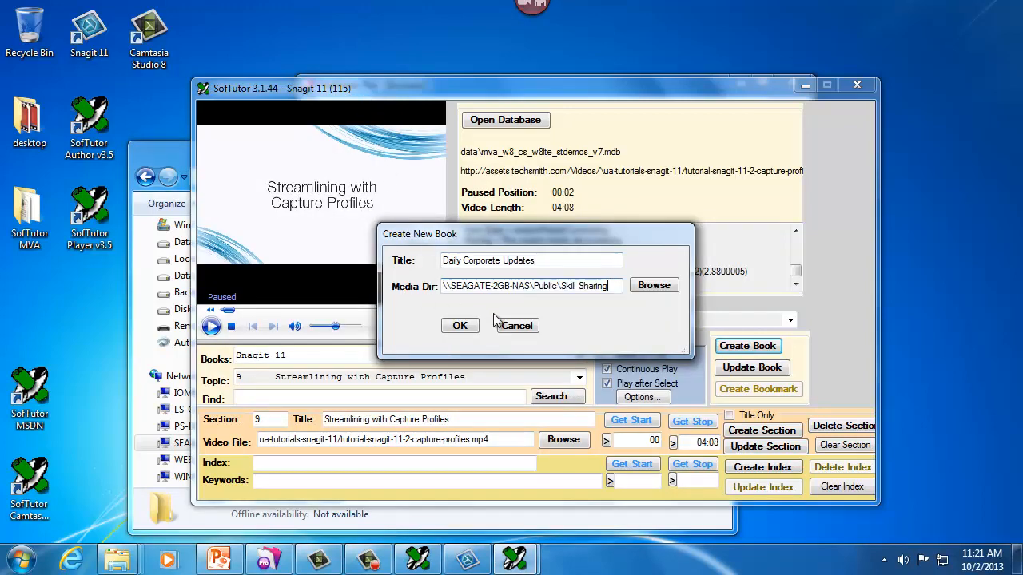
{"action": "left_click", "coordinate": [459, 325]}
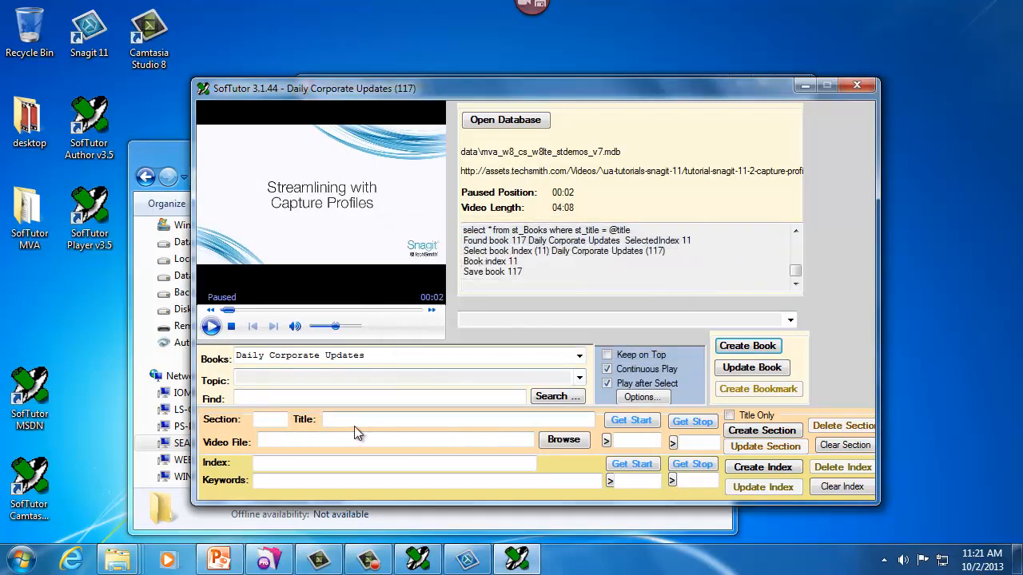
Enter section number 1 with the title Invoice database updates 10/02/13 for the new book.
{"action": "left_click", "coordinate": [272, 421]}
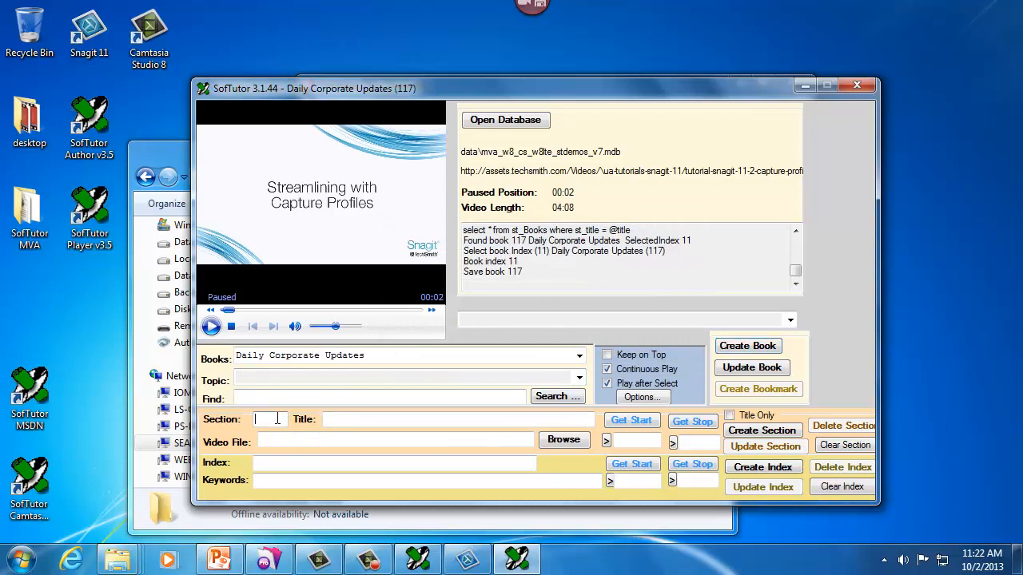
{"action": "left_click", "coordinate": [332, 417]}
{"action": "type", "text": "Invoice data"}
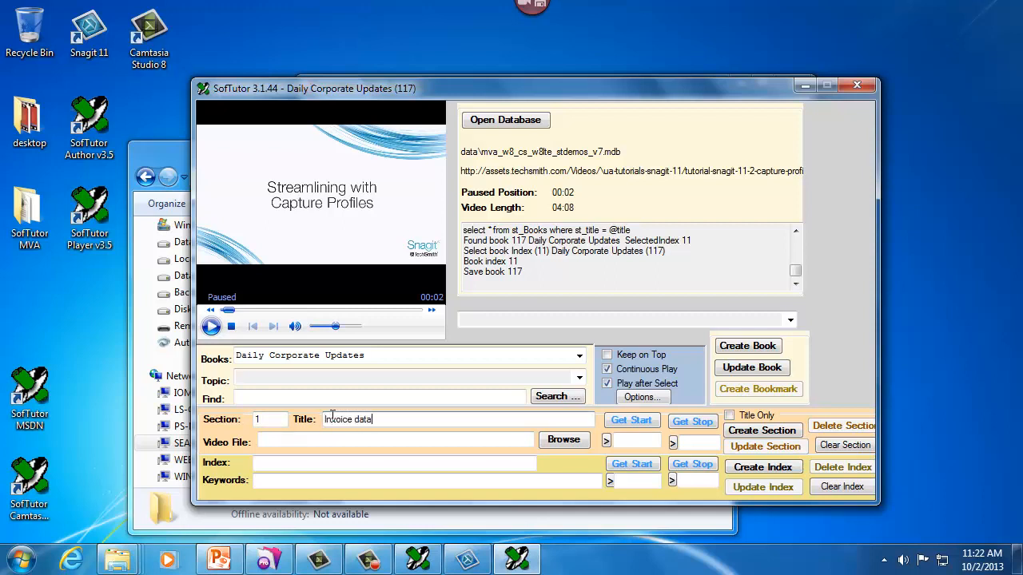
{"action": "type", "text": "base updates 10/02/13"}
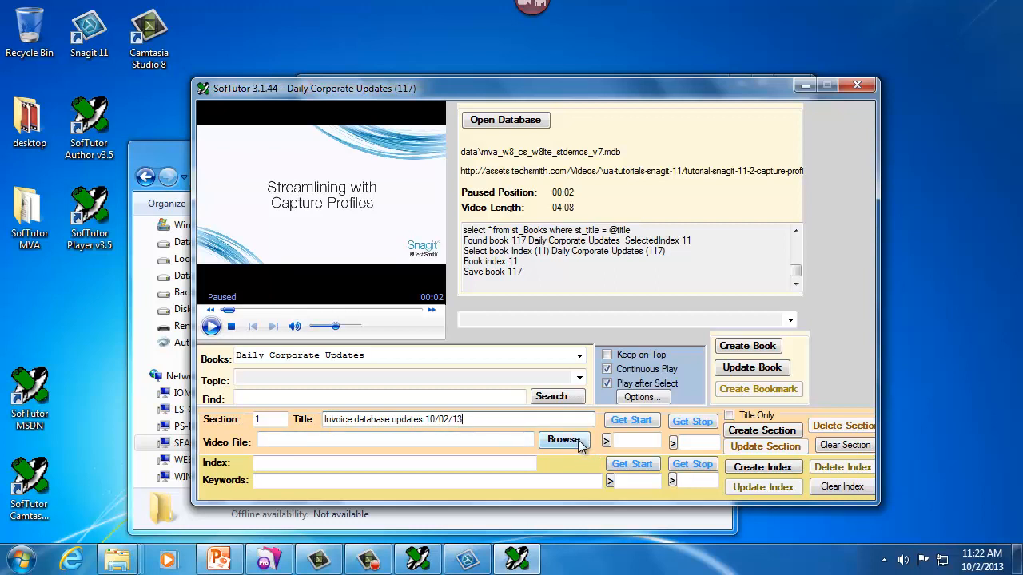
Copy the held in customs MP4's file name from the Skill Sharing folder into section 1's Video File and create the section.
{"action": "left_click_drag", "start_coordinate": [376, 90], "coordinate": [618, 86]}
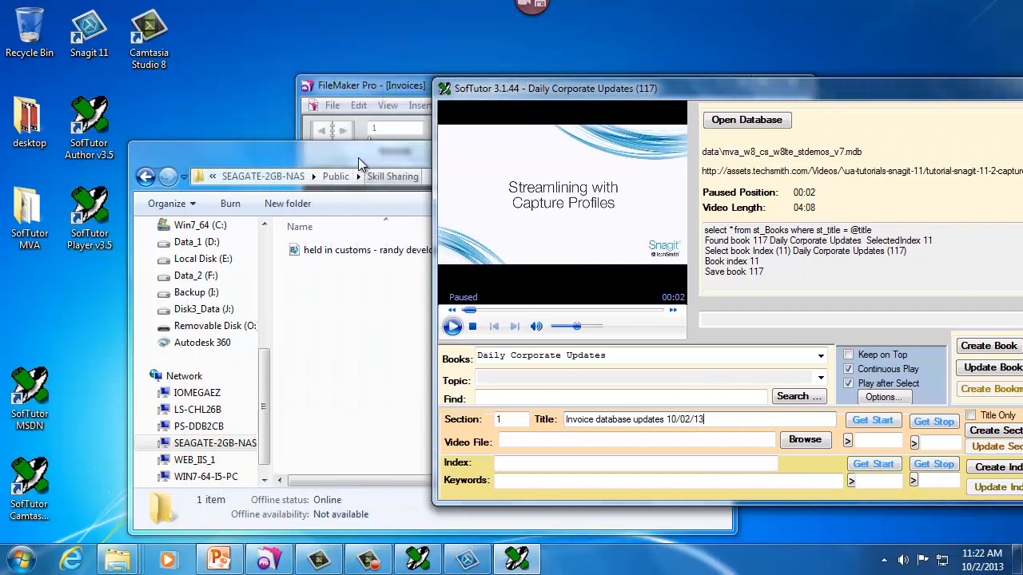
{"action": "left_click", "coordinate": [374, 202]}
{"action": "left_click", "coordinate": [378, 248]}
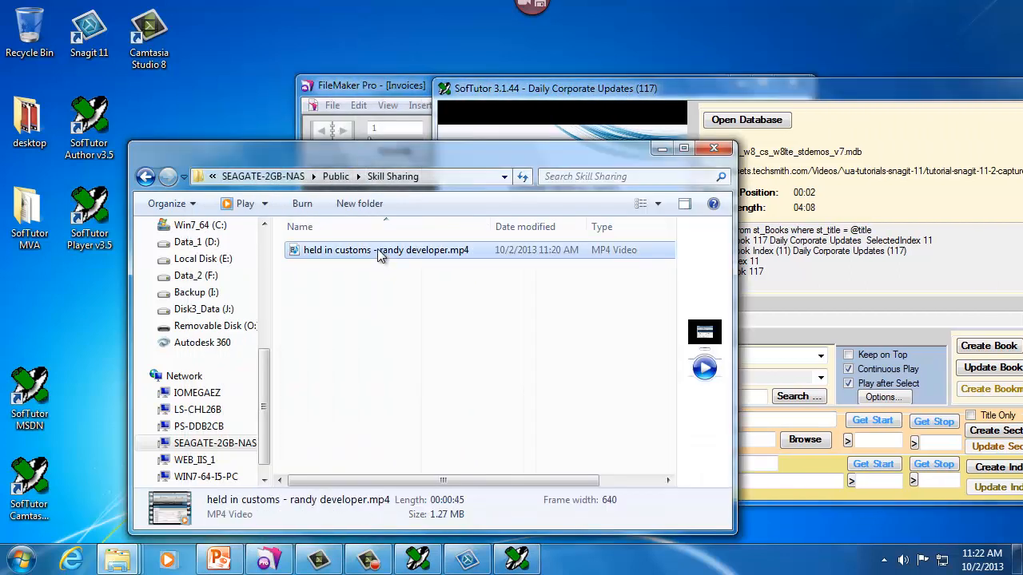
{"action": "left_click_drag", "start_coordinate": [479, 250], "coordinate": [262, 250]}
{"action": "key", "text": "ctrl+c"}
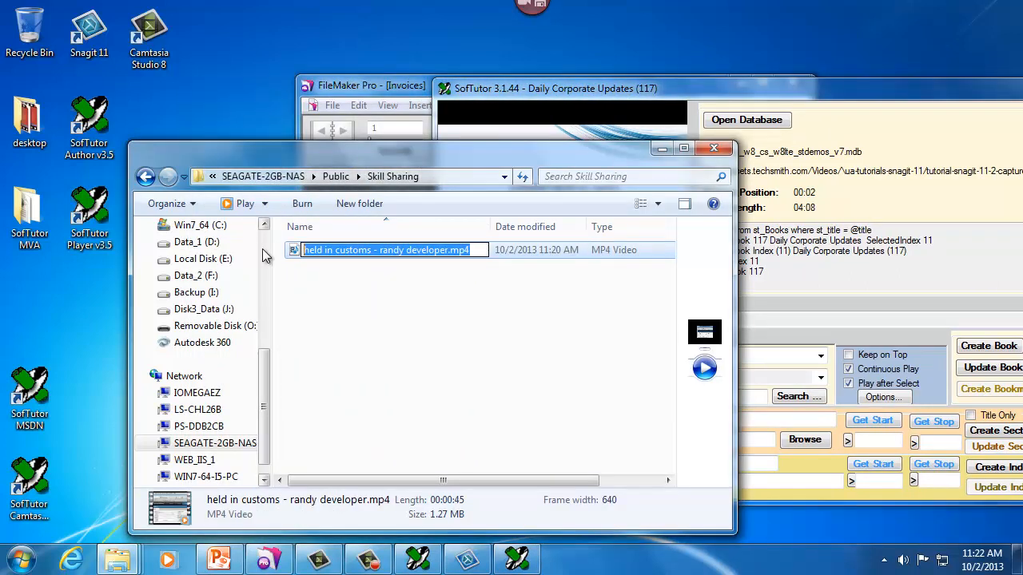
{"action": "left_click", "coordinate": [769, 421]}
{"action": "left_click", "coordinate": [698, 441]}
{"action": "key", "text": "ctrl+v"}
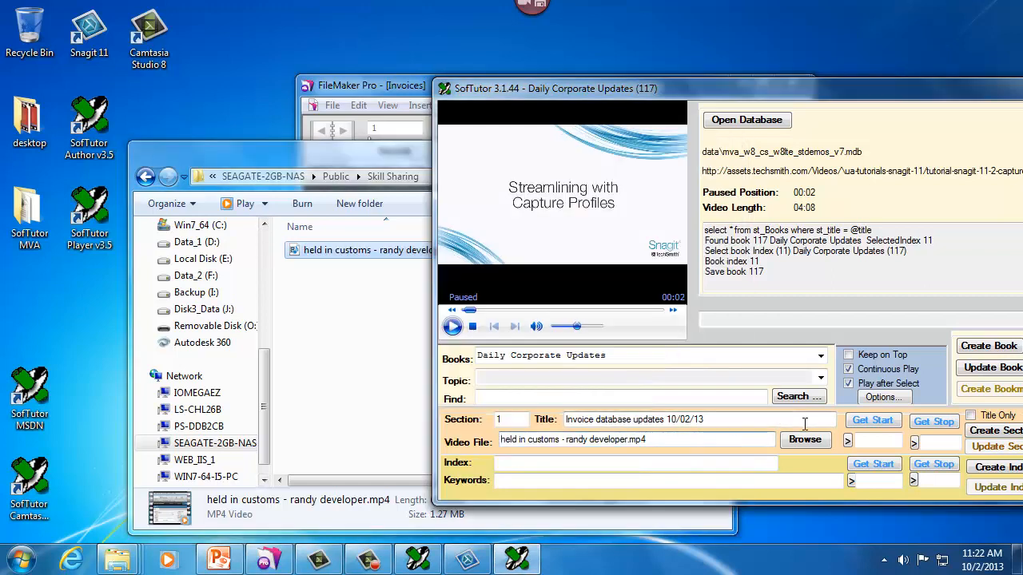
{"action": "left_click", "coordinate": [983, 432]}
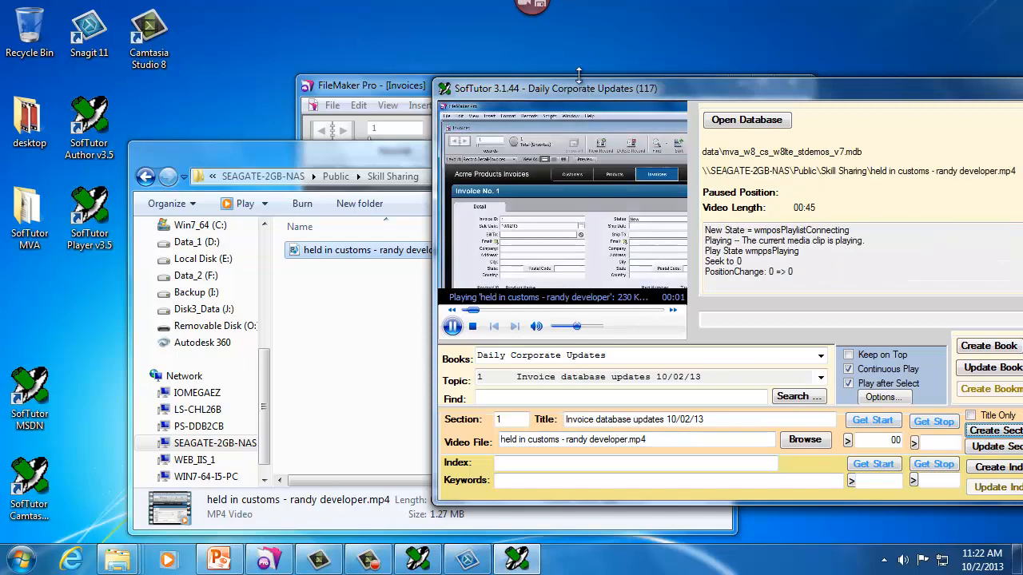
Set section 1's start to 21 seconds and its stop to 45 seconds at the end of the video, and update the section.
{"action": "left_click_drag", "start_coordinate": [578, 89], "coordinate": [368, 57]}
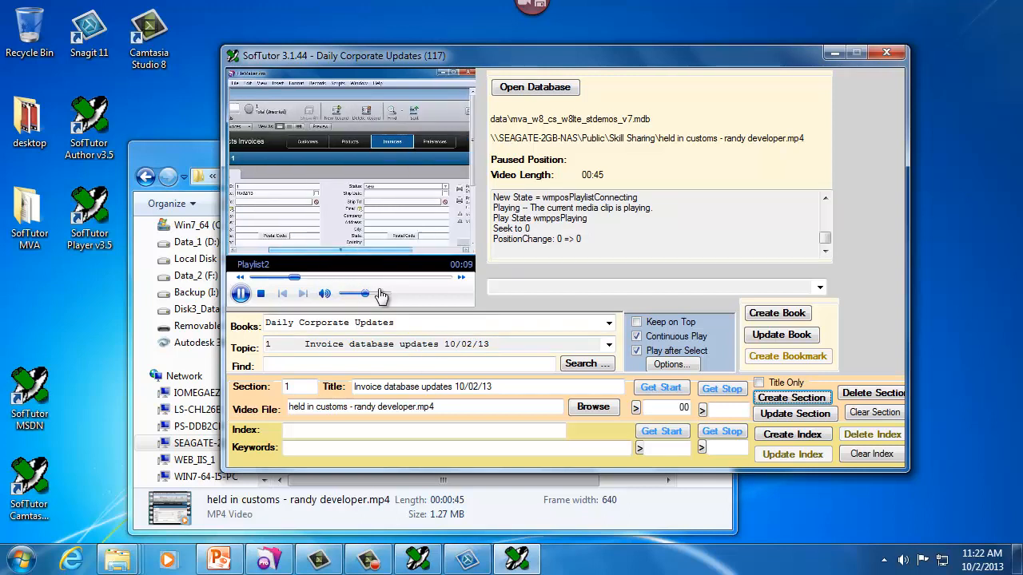
{"action": "left_click", "coordinate": [660, 388]}
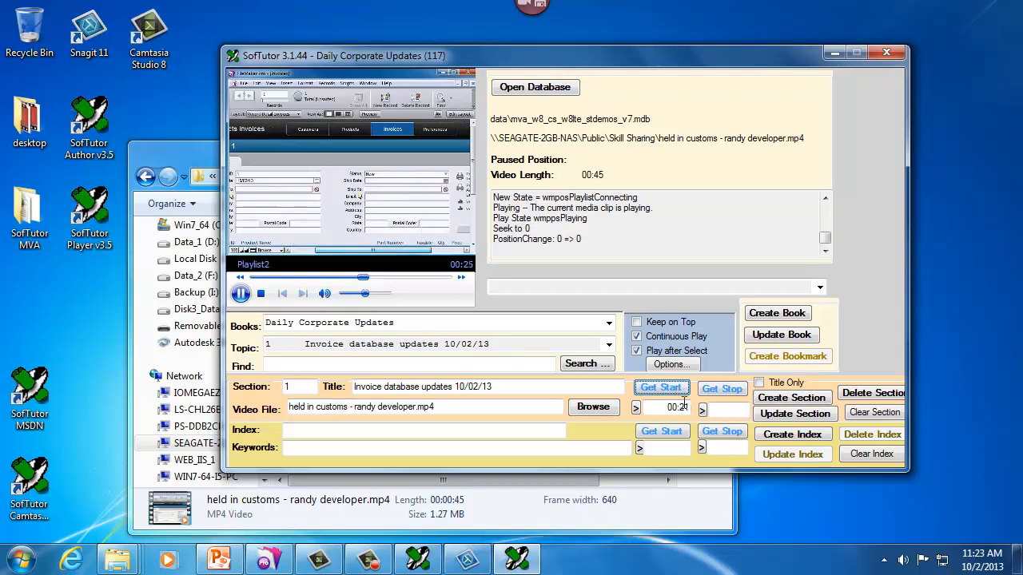
{"action": "left_click", "coordinate": [686, 407]}
{"action": "left_click_drag", "start_coordinate": [686, 407], "coordinate": [680, 411]}
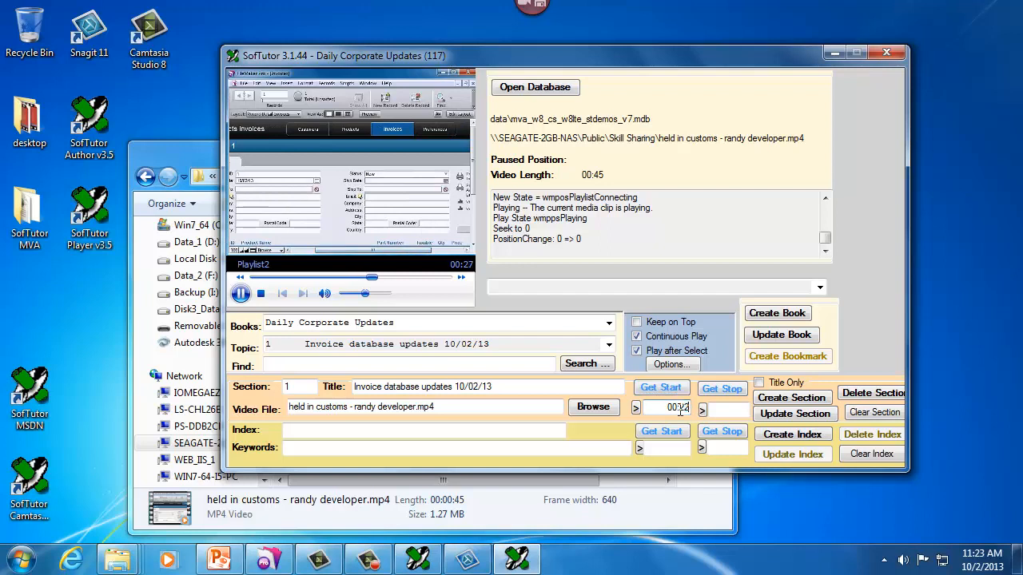
{"action": "type", "text": "2"}
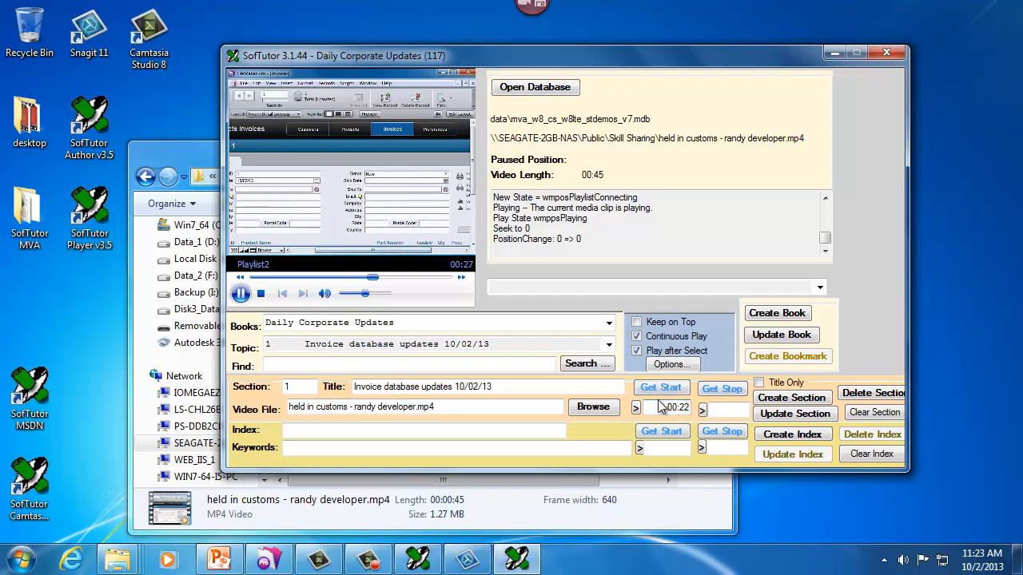
{"action": "left_click", "coordinate": [240, 293]}
{"action": "left_click_drag", "start_coordinate": [381, 279], "coordinate": [452, 286]}
{"action": "left_click", "coordinate": [727, 394]}
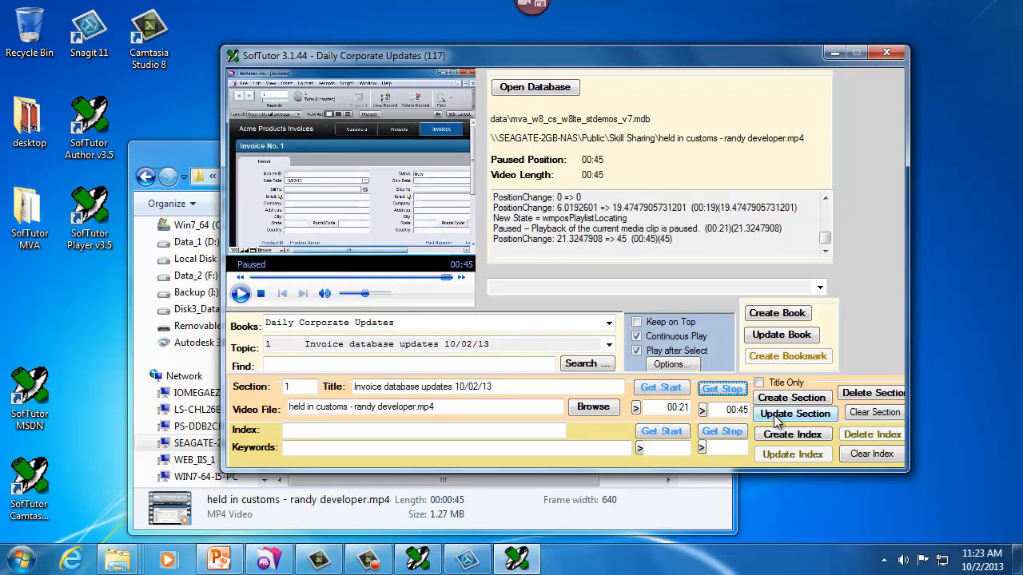
{"action": "left_click", "coordinate": [779, 415]}
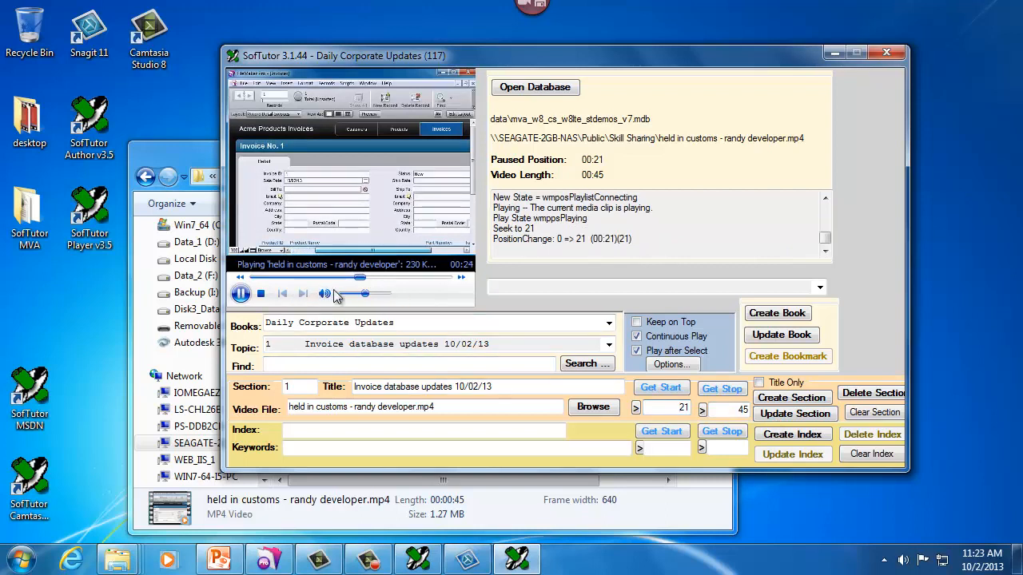
Pause the video, set section 1's start to 23 seconds and update the section.
{"action": "left_click", "coordinate": [241, 293]}
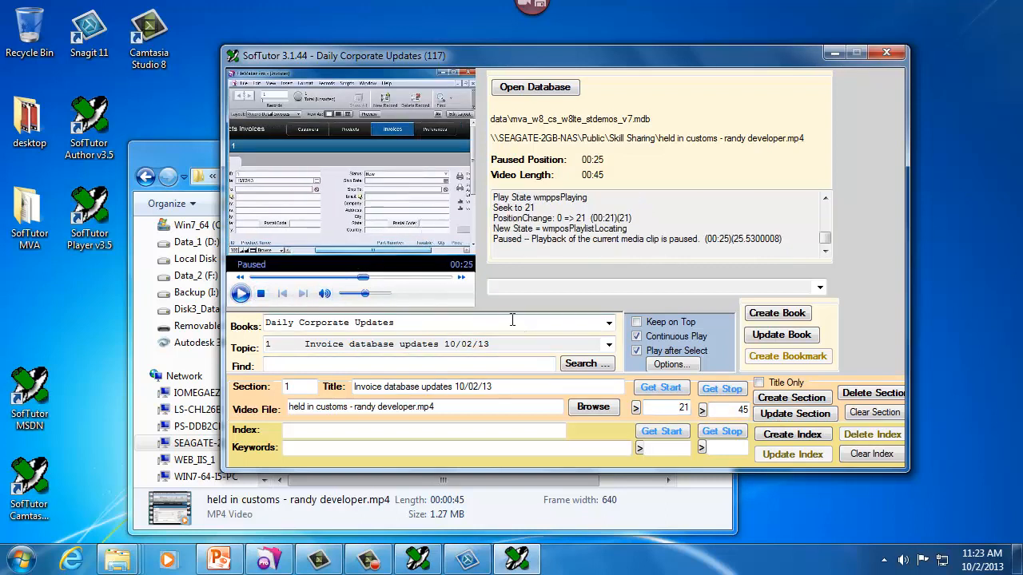
{"action": "left_click_drag", "start_coordinate": [682, 407], "coordinate": [693, 411]}
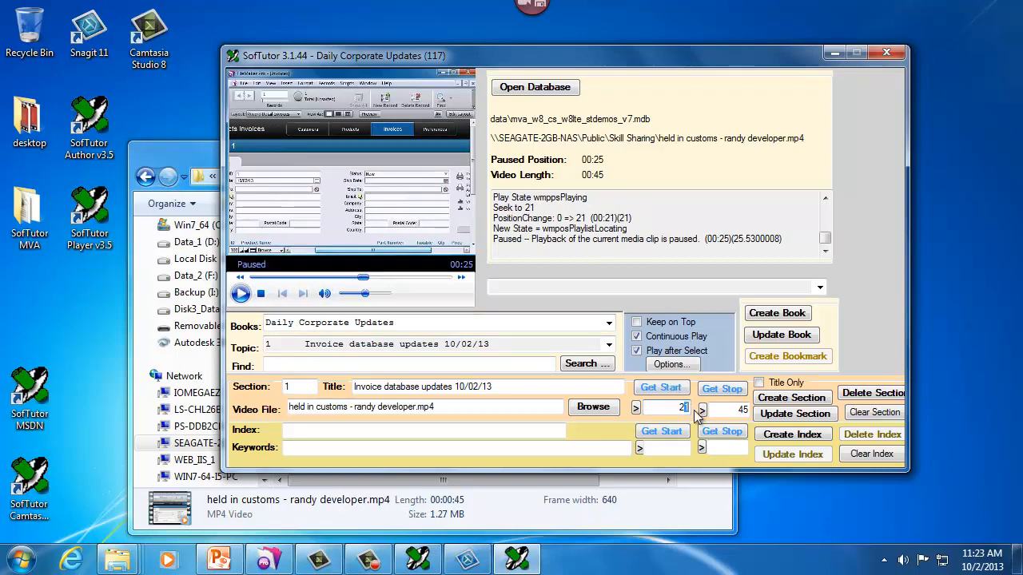
{"action": "left_click", "coordinate": [768, 414]}
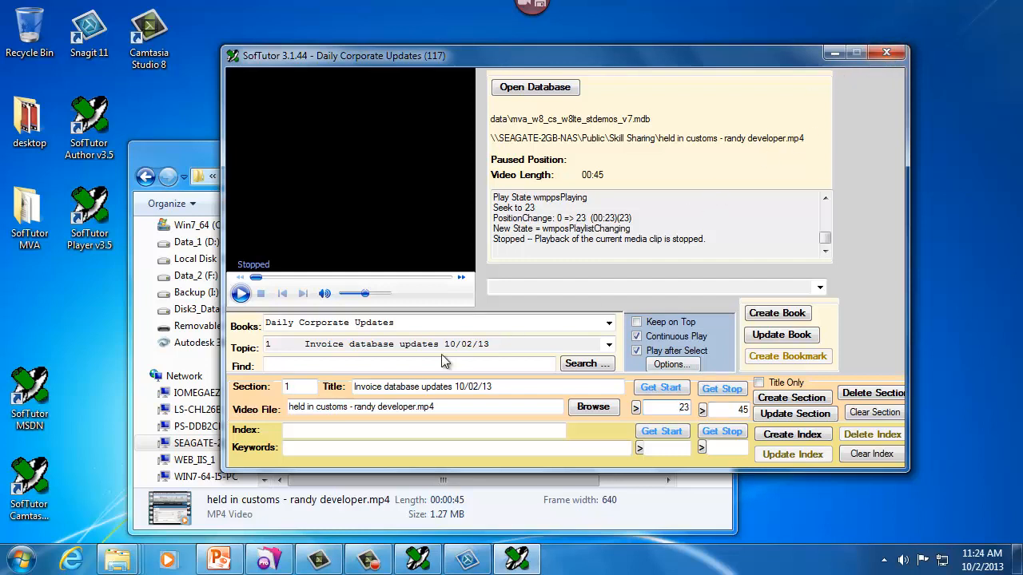
Close the authoring window, open the Daily Corporate Updates book in SofTutor Player v3.5 and pause its video.
{"action": "left_click", "coordinate": [309, 429]}
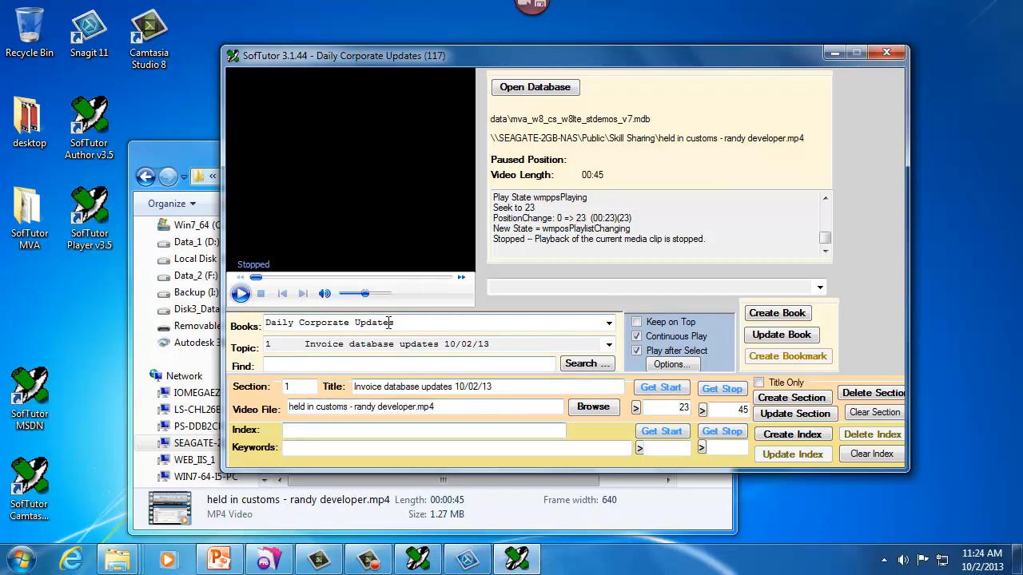
{"action": "left_click", "coordinate": [883, 52]}
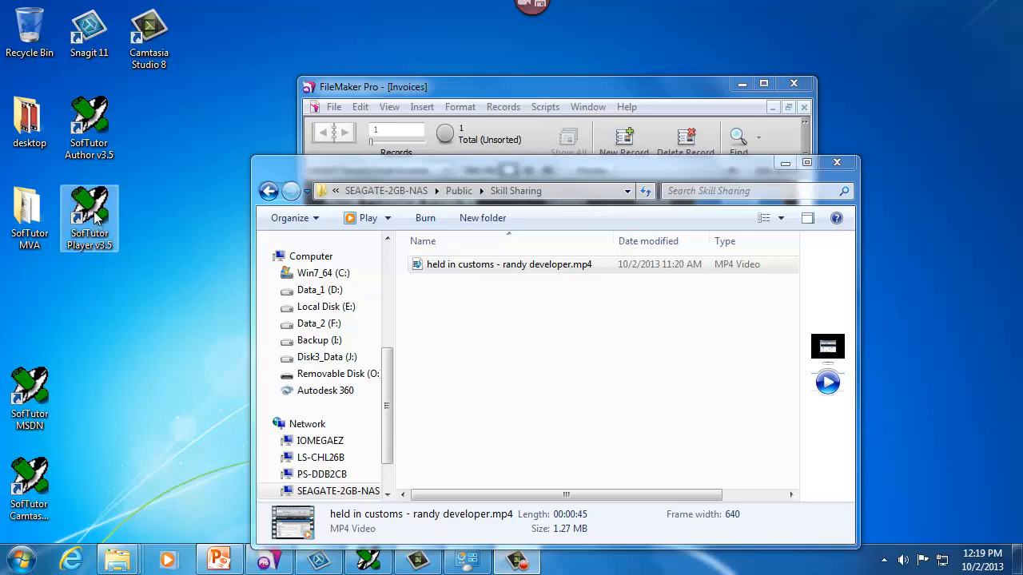
{"action": "double_click", "coordinate": [96, 217]}
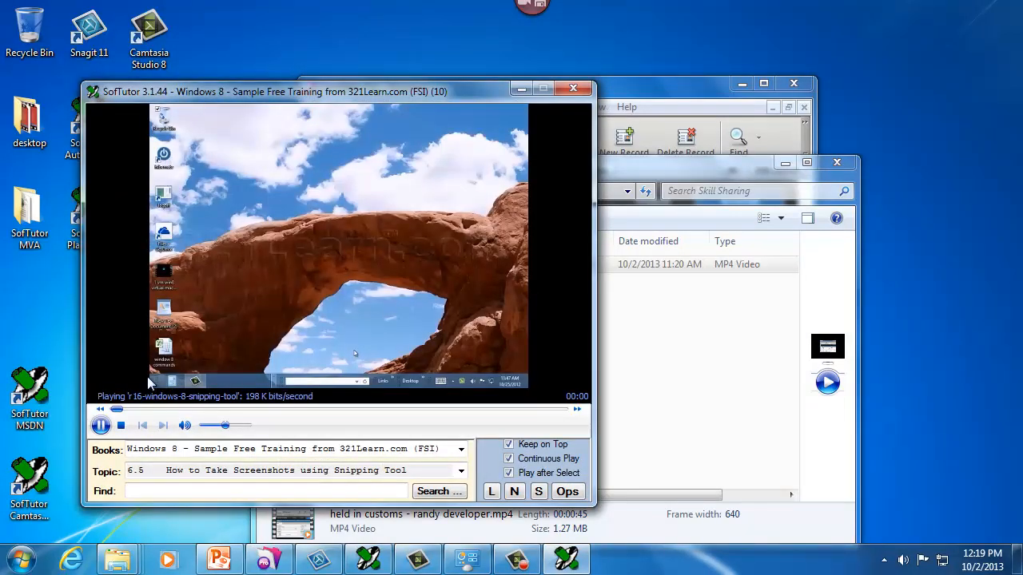
{"action": "left_click", "coordinate": [101, 425]}
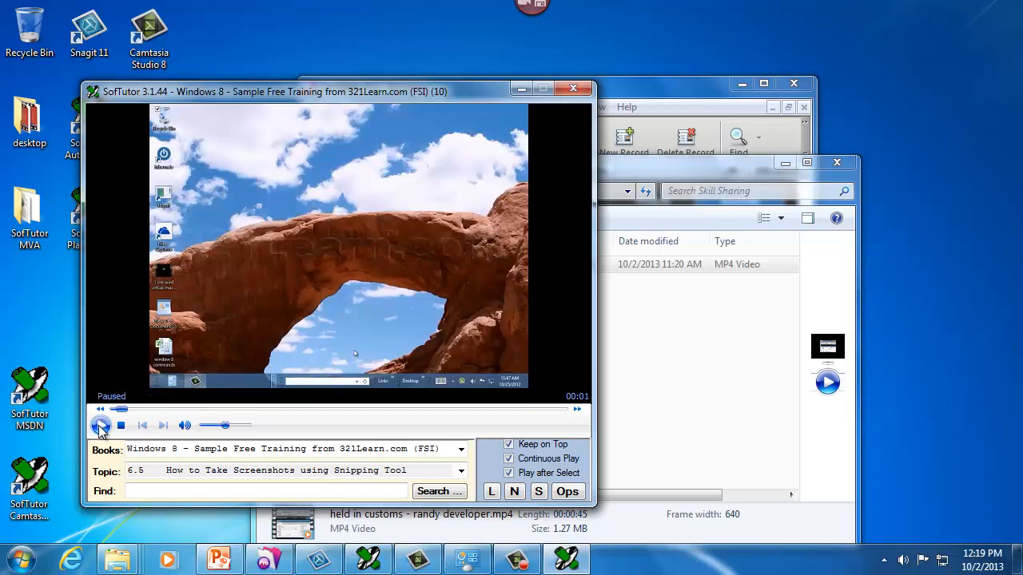
{"action": "left_click", "coordinate": [463, 452]}
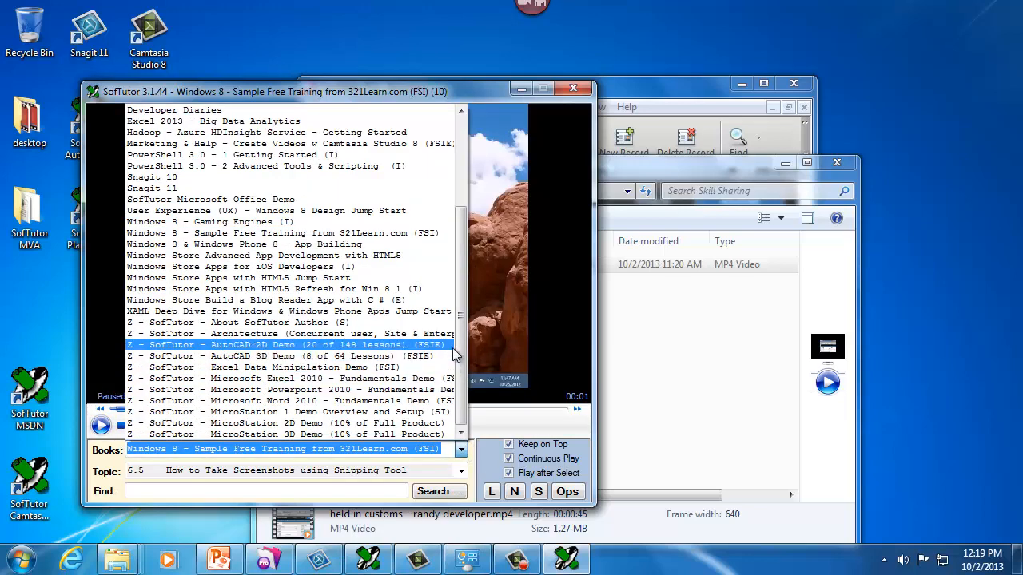
{"action": "left_click_drag", "start_coordinate": [458, 357], "coordinate": [460, 253]}
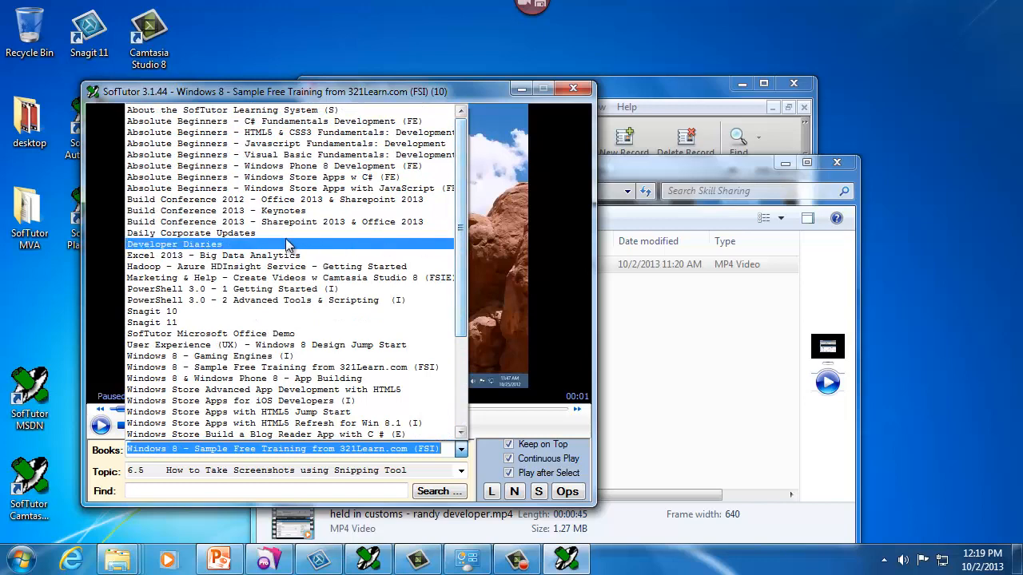
{"action": "left_click", "coordinate": [231, 232]}
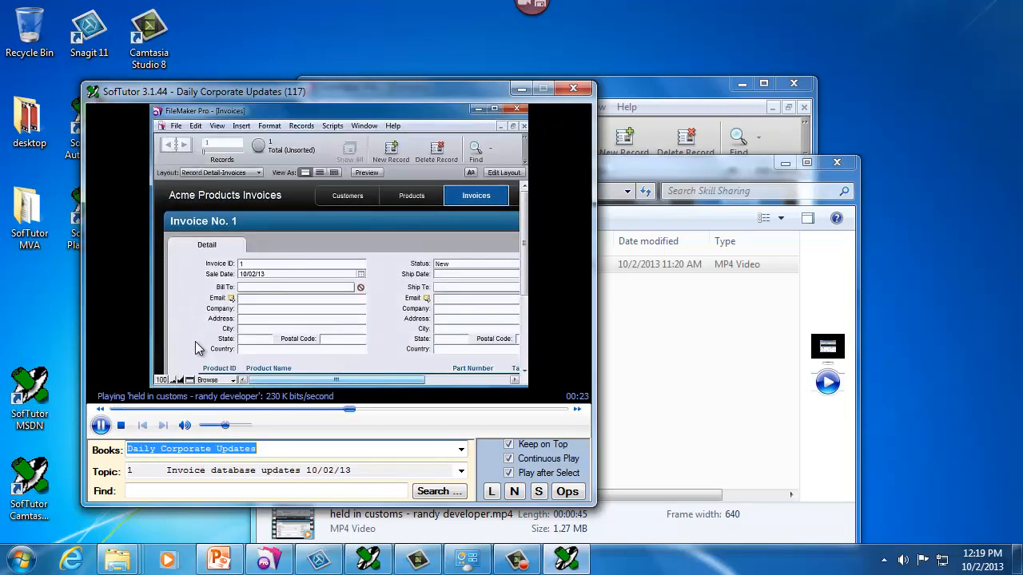
{"action": "left_click", "coordinate": [100, 425]}
Narrow the player window, move it to the far side of the desktop and maximize FileMaker Pro behind it.
{"action": "left_click", "coordinate": [510, 457]}
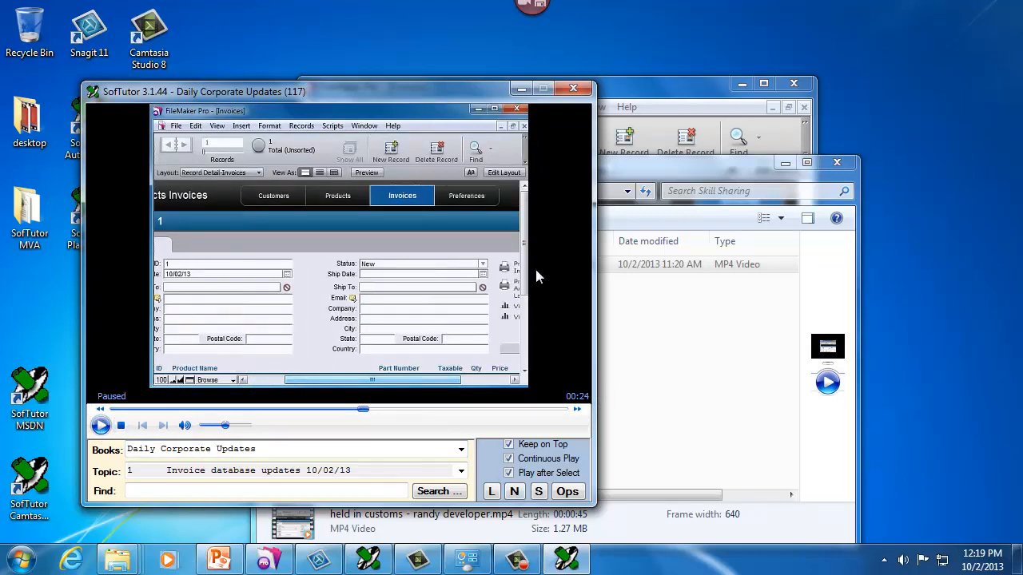
{"action": "left_click_drag", "start_coordinate": [592, 259], "coordinate": [468, 264]}
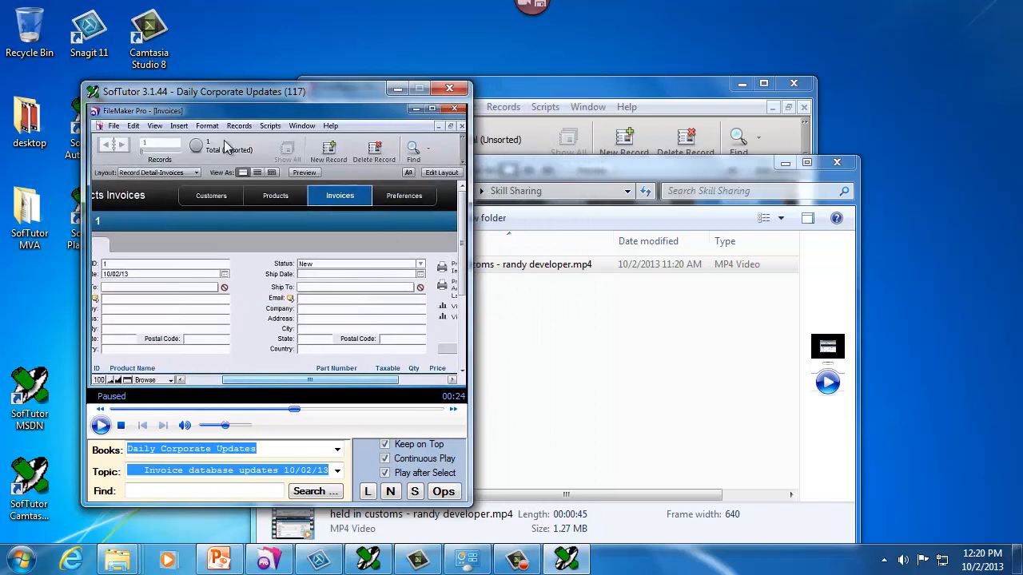
{"action": "left_click_drag", "start_coordinate": [200, 92], "coordinate": [737, 135]}
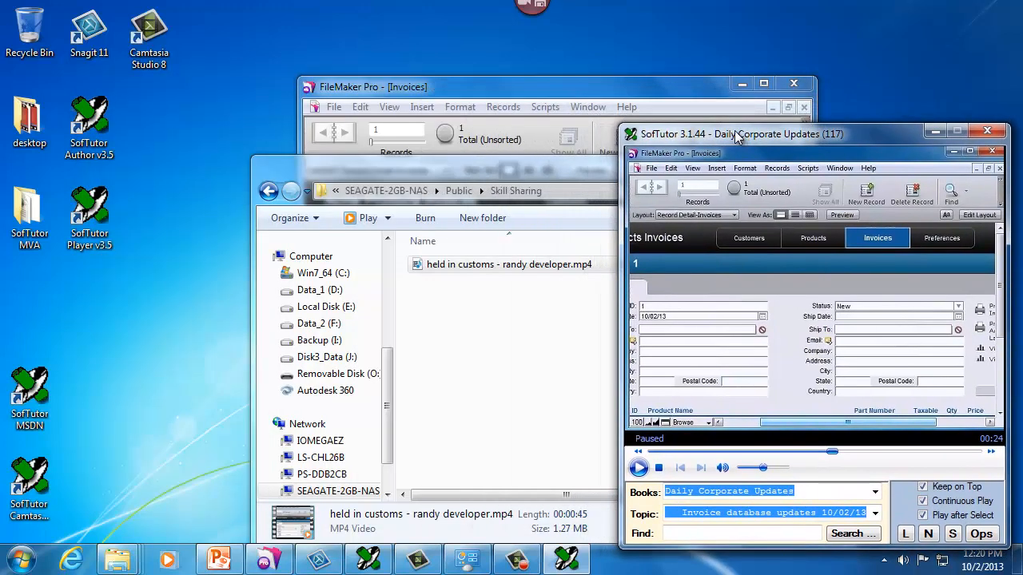
{"action": "left_click", "coordinate": [763, 84]}
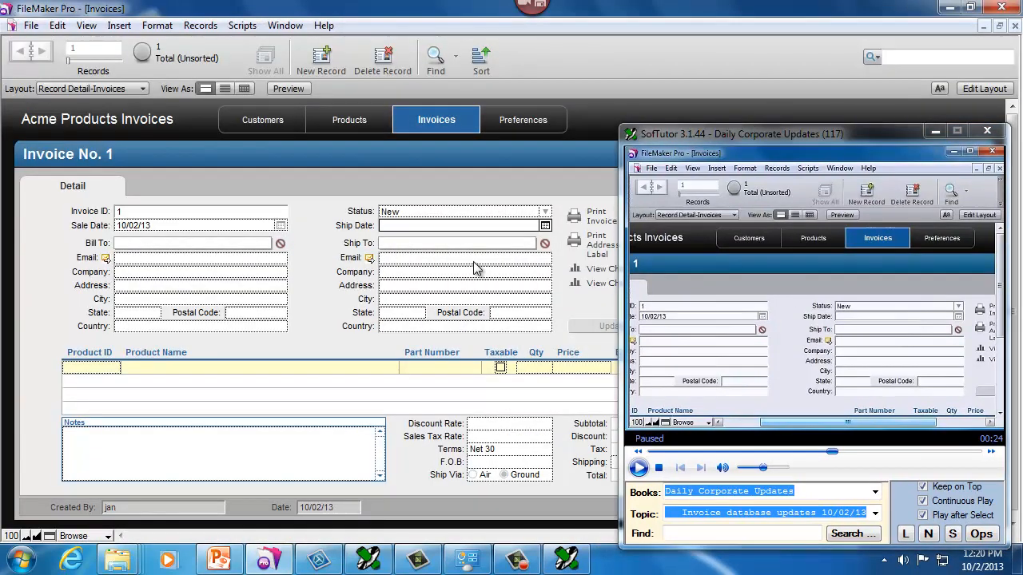
Set Invoice No. 1's Status to Held in Customs in FileMaker Pro while playing the section video at raised volume, stopping playback at the end.
{"action": "left_click", "coordinate": [639, 470]}
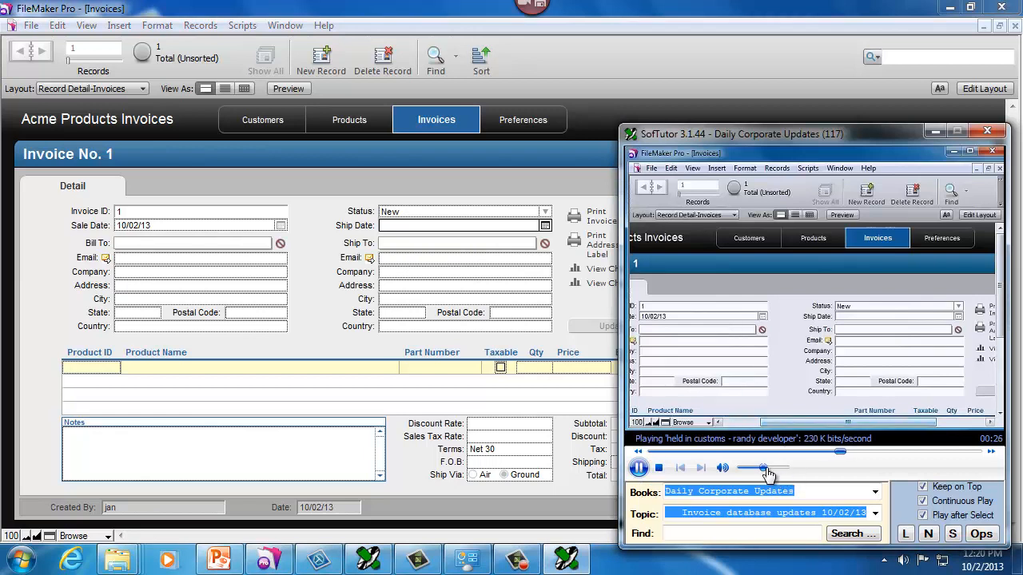
{"action": "left_click_drag", "start_coordinate": [769, 468], "coordinate": [786, 468]}
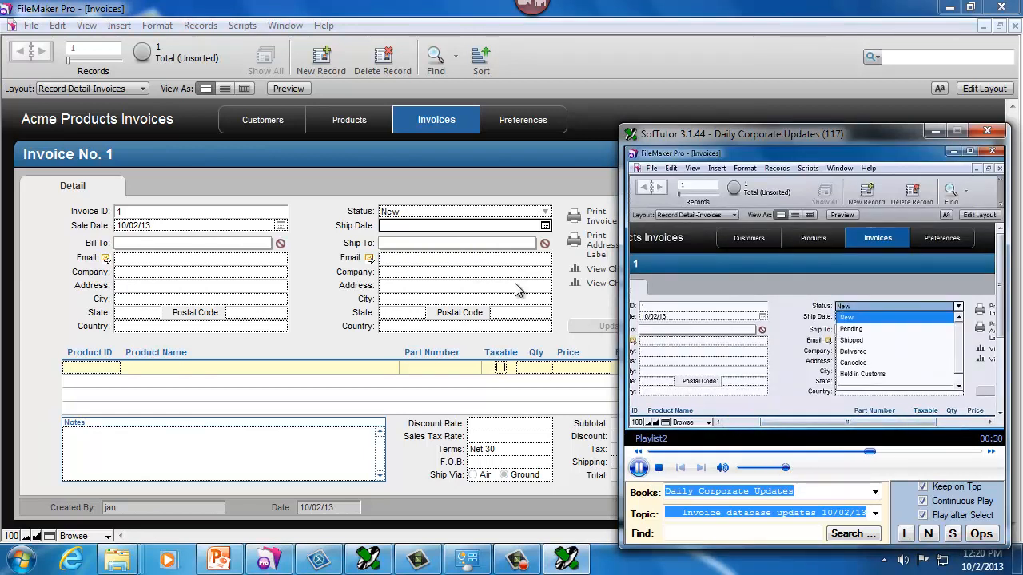
{"action": "left_click", "coordinate": [544, 212]}
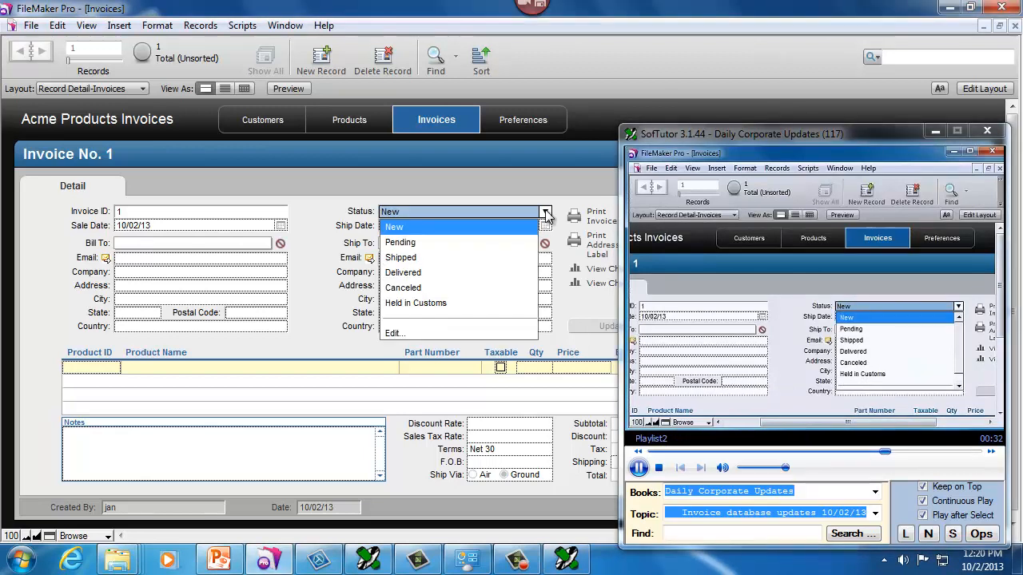
{"action": "left_click", "coordinate": [439, 305]}
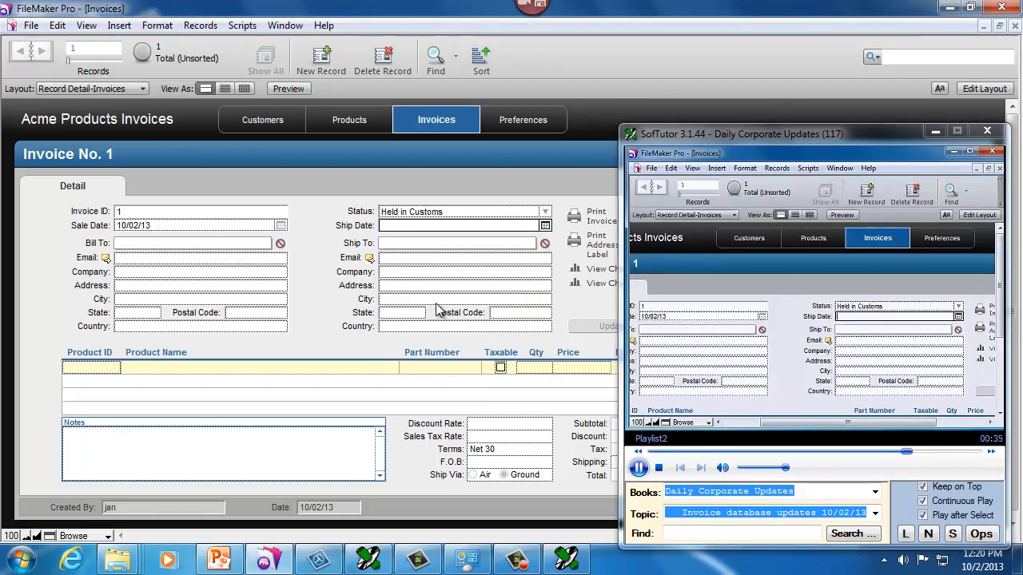
{"action": "left_click", "coordinate": [545, 212]}
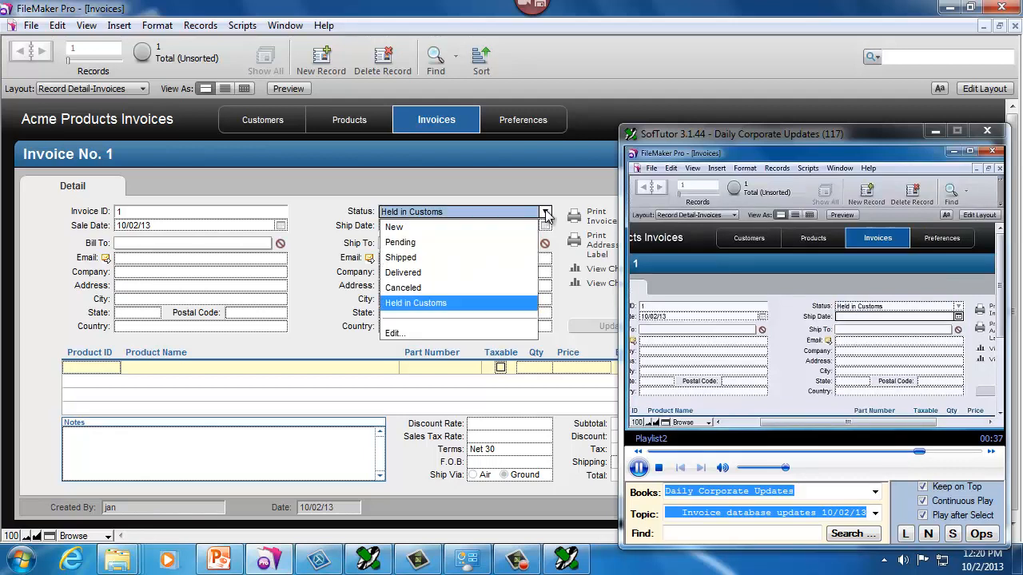
{"action": "left_click", "coordinate": [398, 302]}
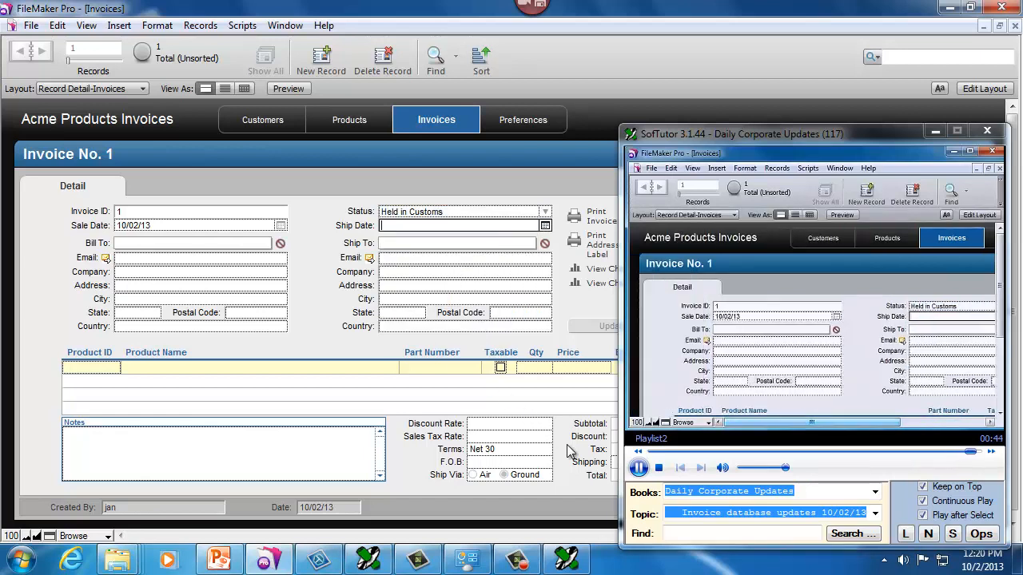
{"action": "left_click", "coordinate": [658, 468]}
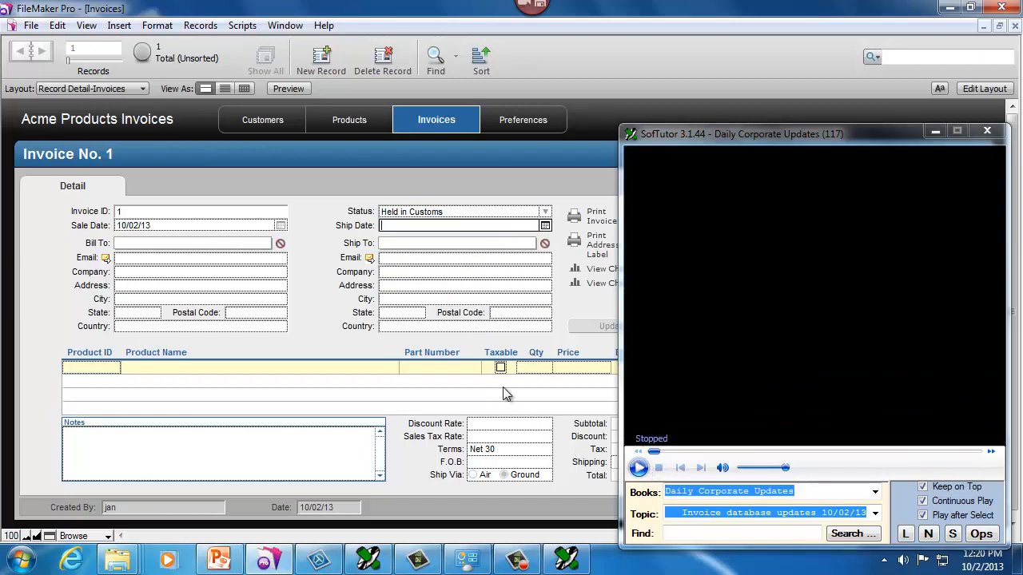